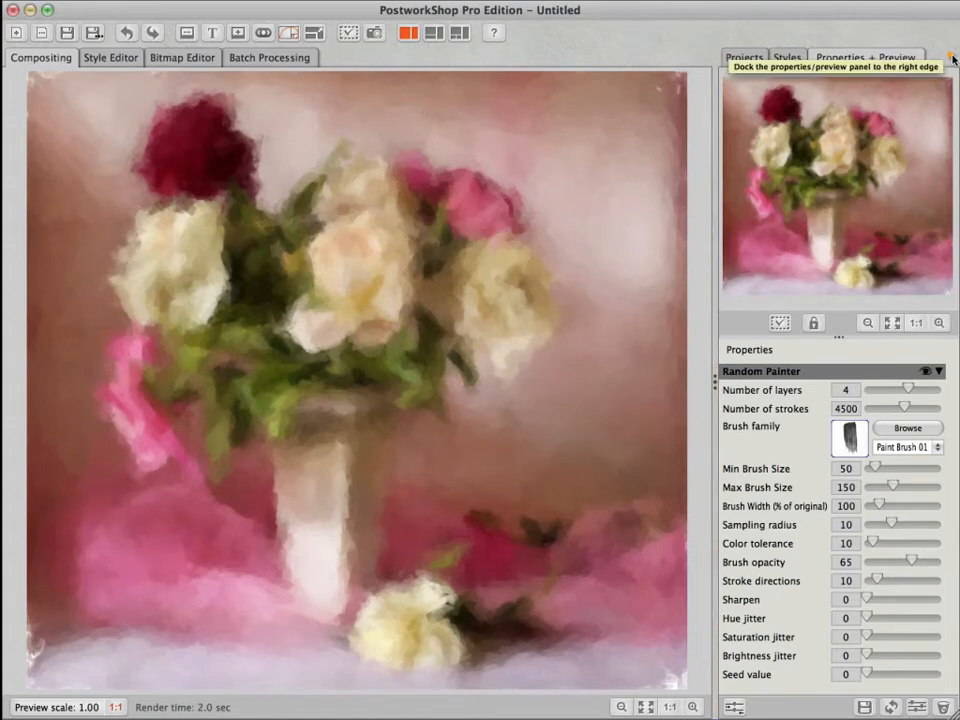
# Dock the properties/preview panel to the right edge and switch to the layout that shows the style layers.
pyautogui.click(952, 58)
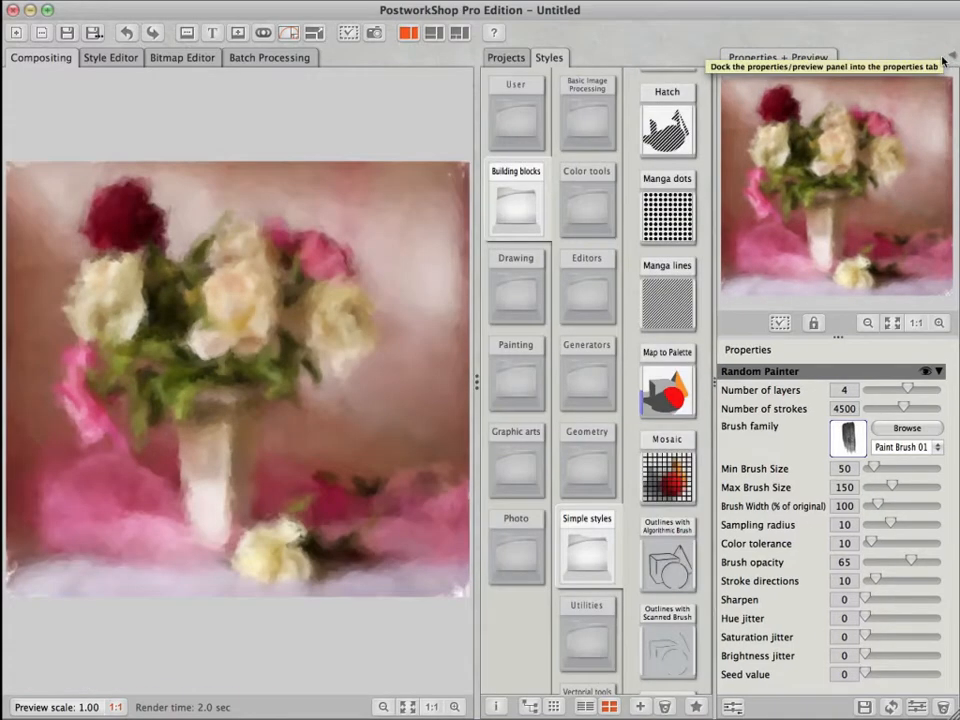
pyautogui.click(436, 36)
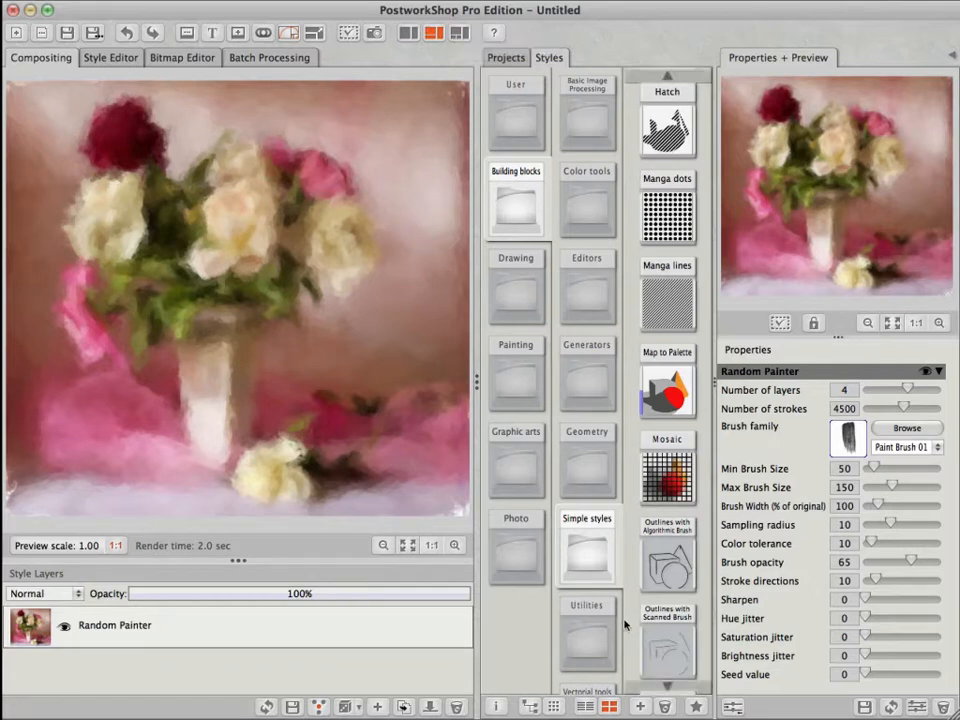
# Add a second Random Painter style layer above the existing one and set its brush family to Paint Brush 02.
pyautogui.click(669, 691)
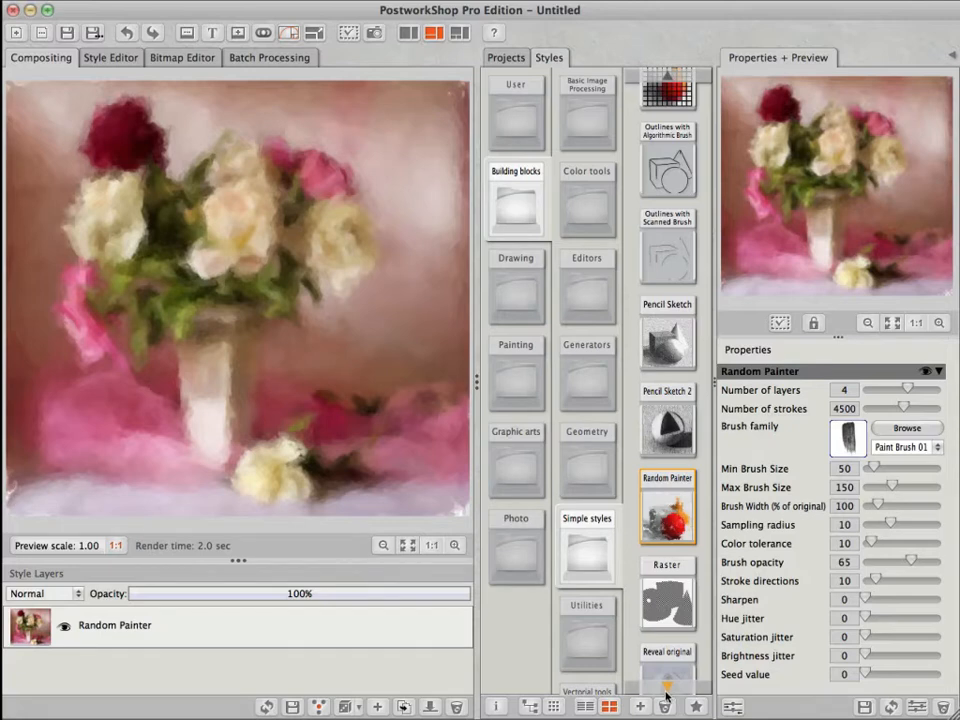
pyautogui.moveTo(667, 512)
pyautogui.mouseDown()
pyautogui.moveTo(664, 570)
pyautogui.moveTo(305, 545)
pyautogui.moveTo(197, 614)
pyautogui.mouseUp()
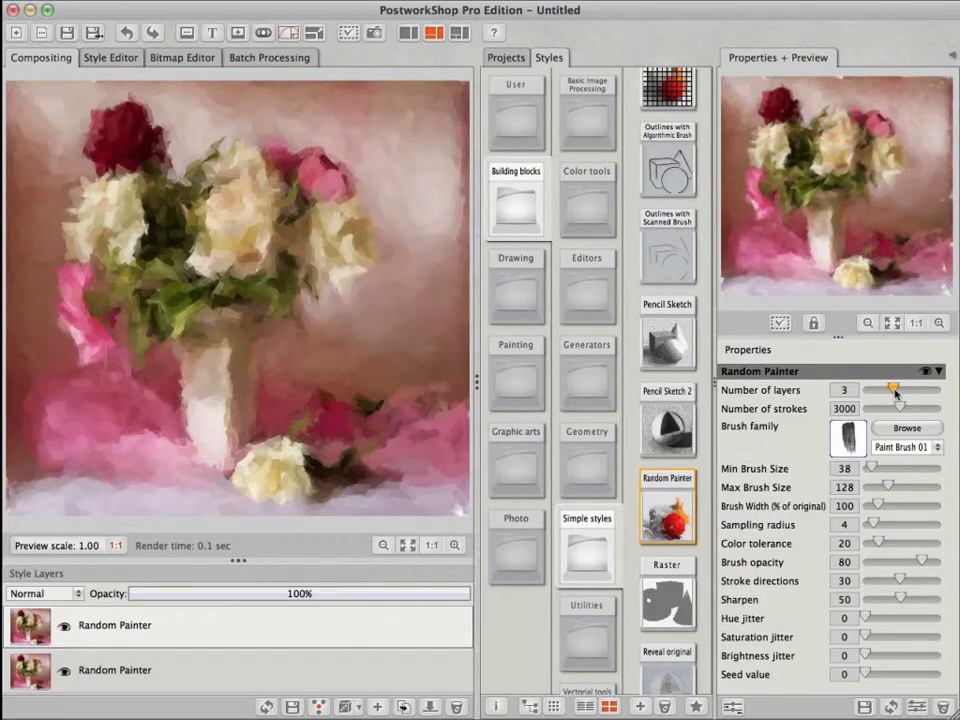
pyautogui.click(907, 430)
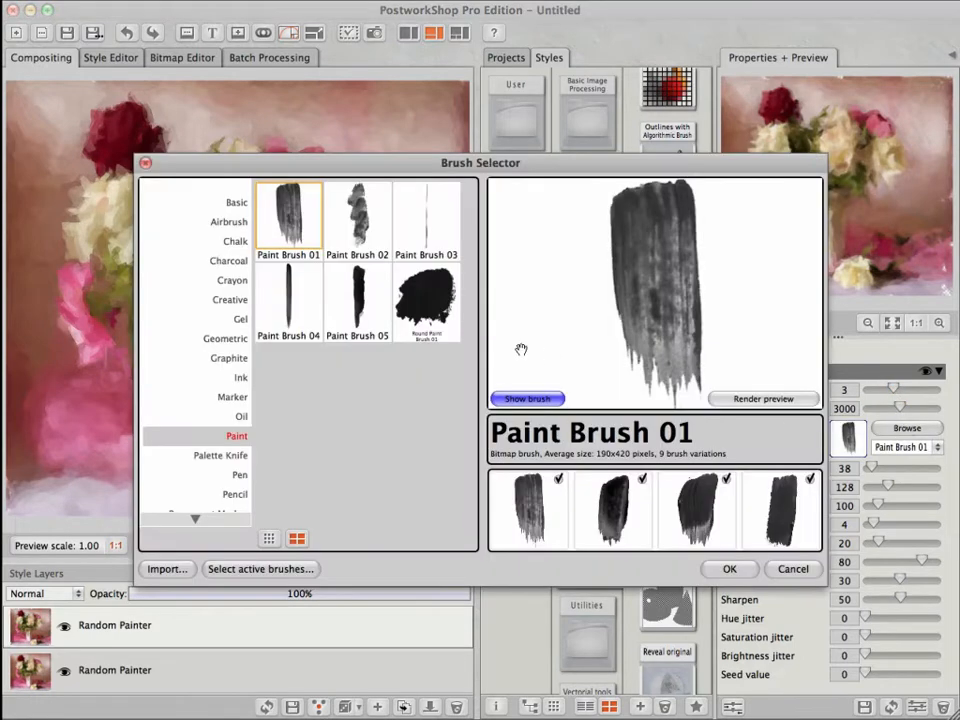
pyautogui.click(352, 240)
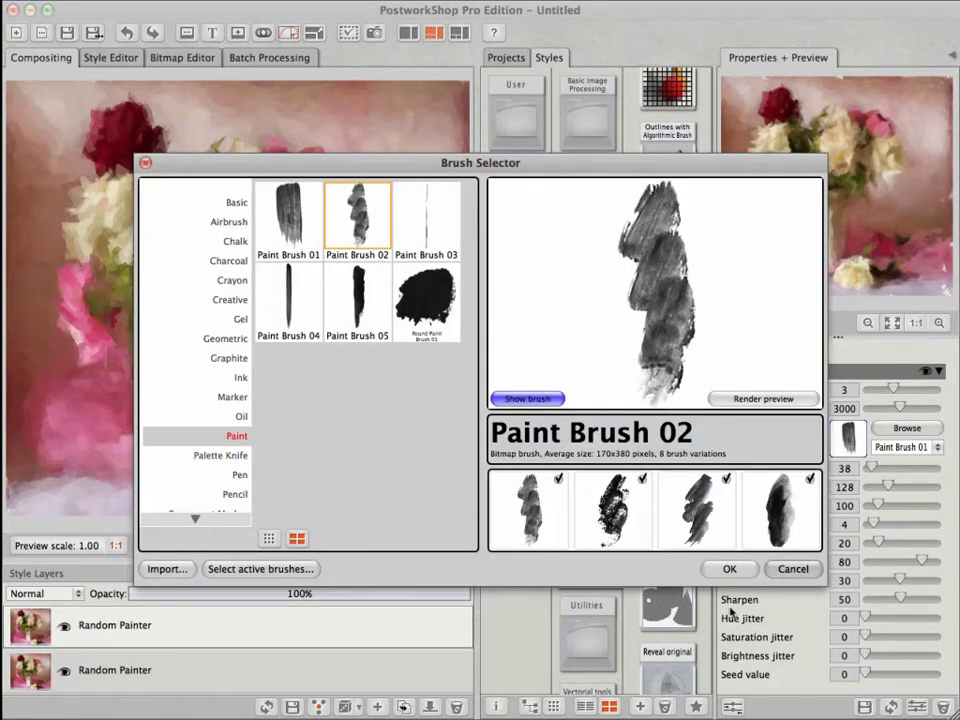
pyautogui.click(729, 570)
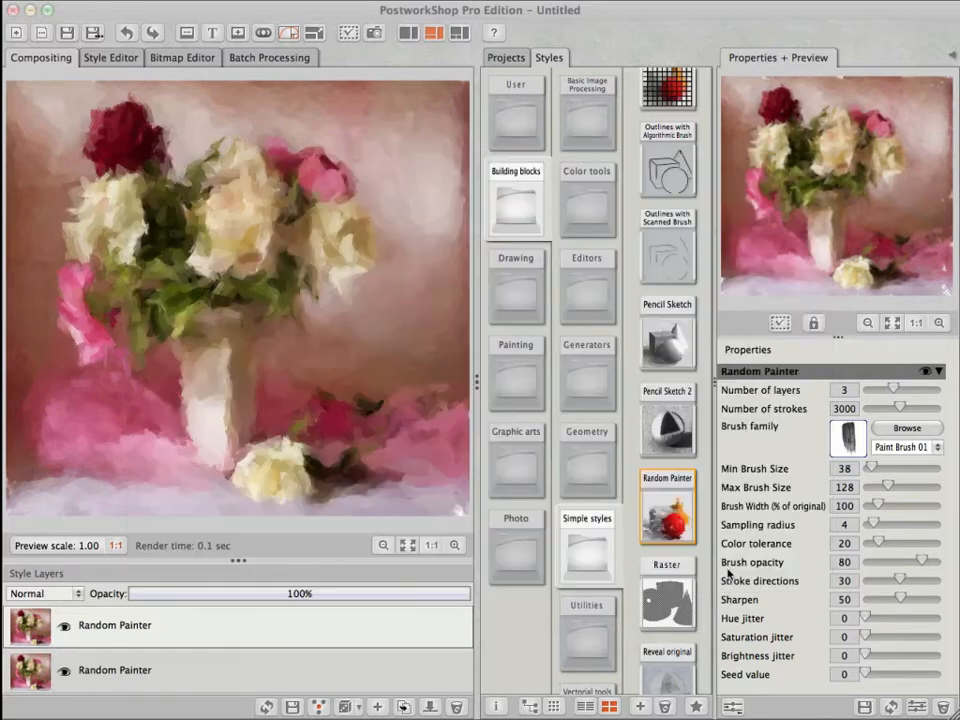
# Set the top layer's minimum brush size to 14, maximum to 49 and brightness jitter to 3, comparing with the layer hidden.
pyautogui.click(870, 468)
pyautogui.moveTo(870, 468)
pyautogui.mouseDown()
pyautogui.moveTo(884, 487)
pyautogui.moveTo(872, 491)
pyautogui.mouseUp()
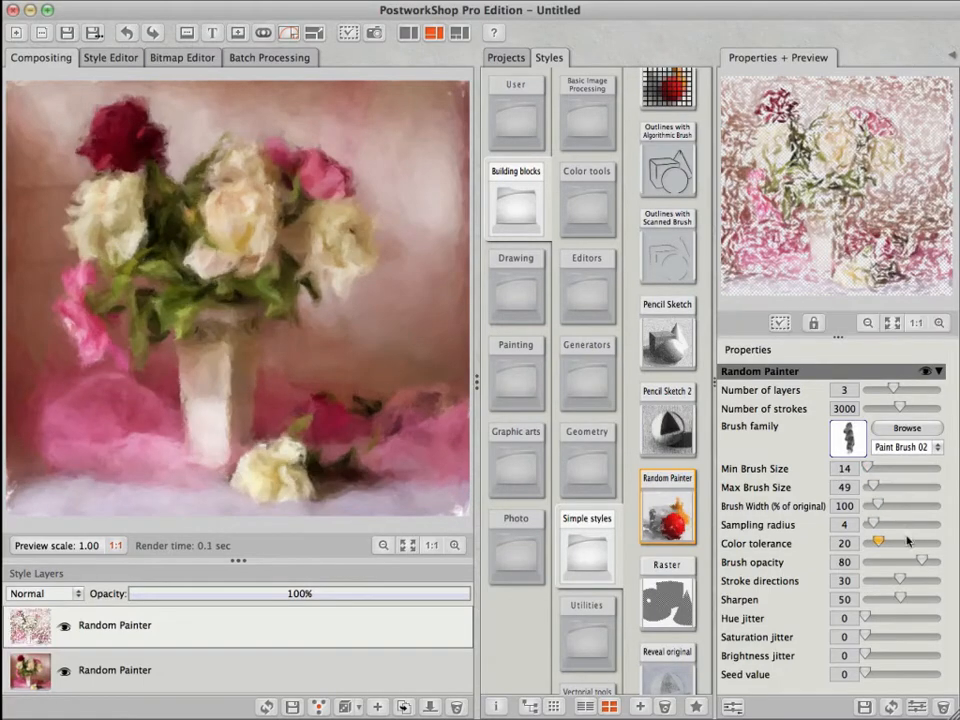
pyautogui.moveTo(865, 656); pyautogui.dragTo(869, 658)
pyautogui.click(64, 628)
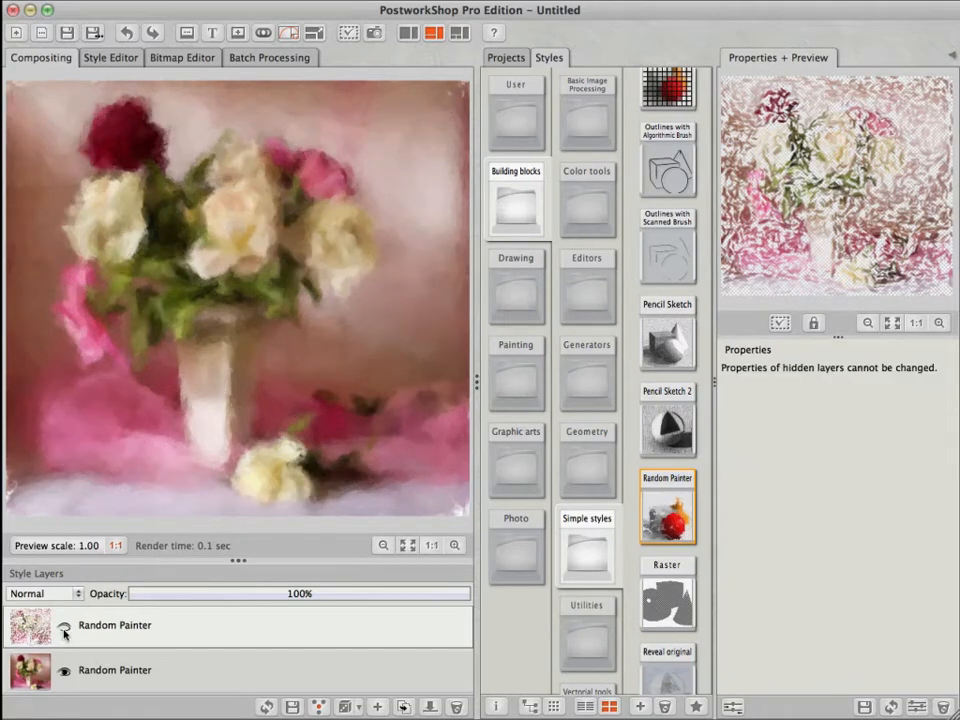
pyautogui.click(64, 628)
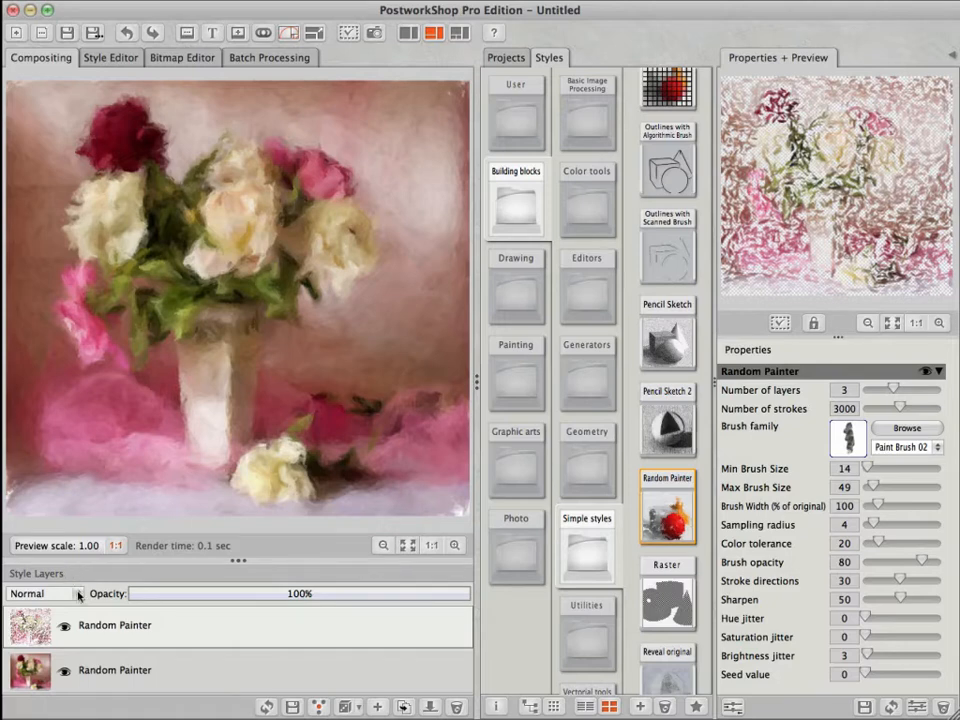
# Try the Lighten, Darken and Luminosity blend modes on the top Random Painter layer, and hide that layer.
pyautogui.click(79, 594)
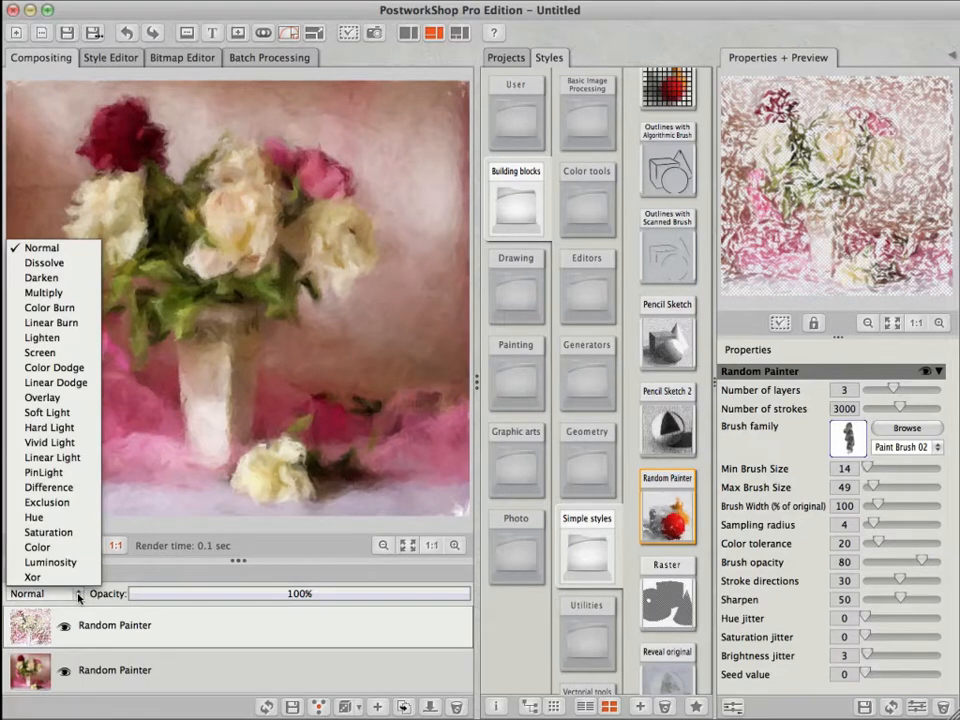
pyautogui.click(58, 340)
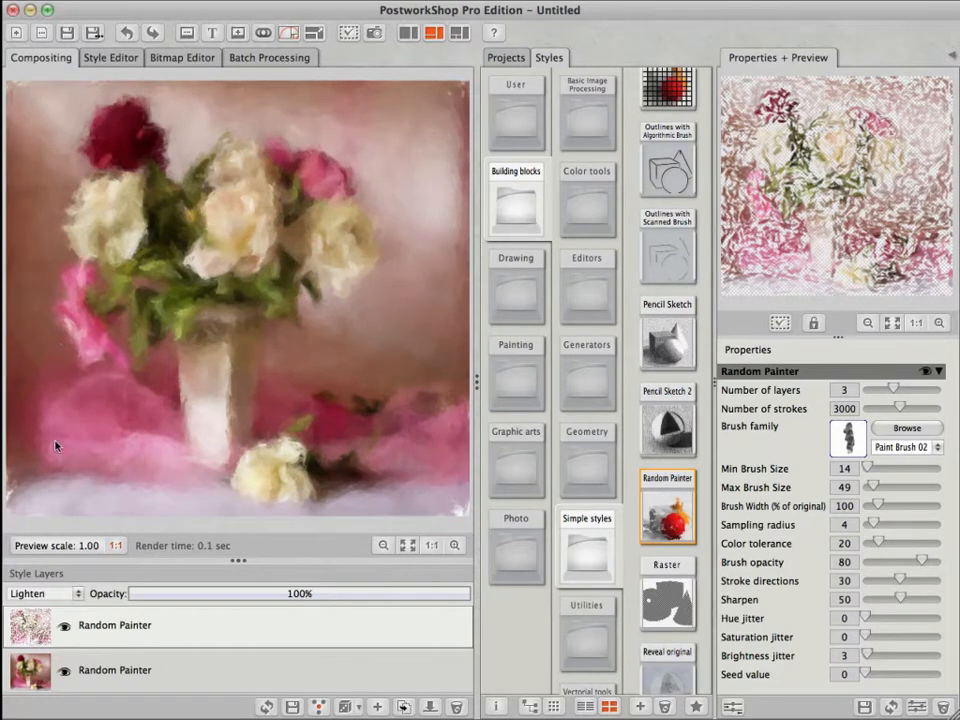
pyautogui.click(78, 594)
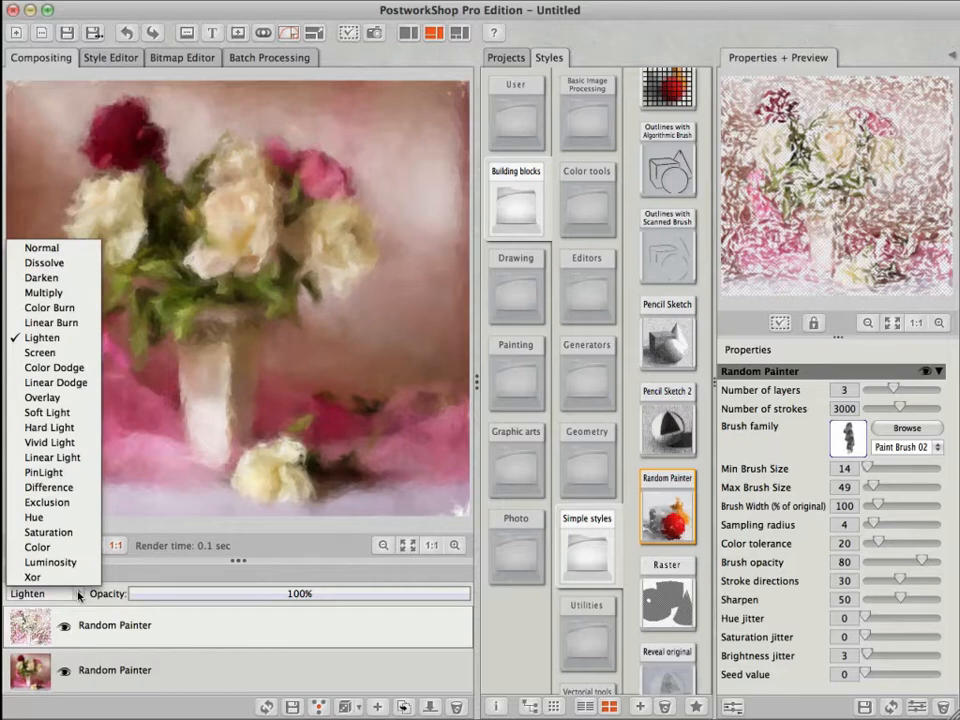
pyautogui.click(47, 278)
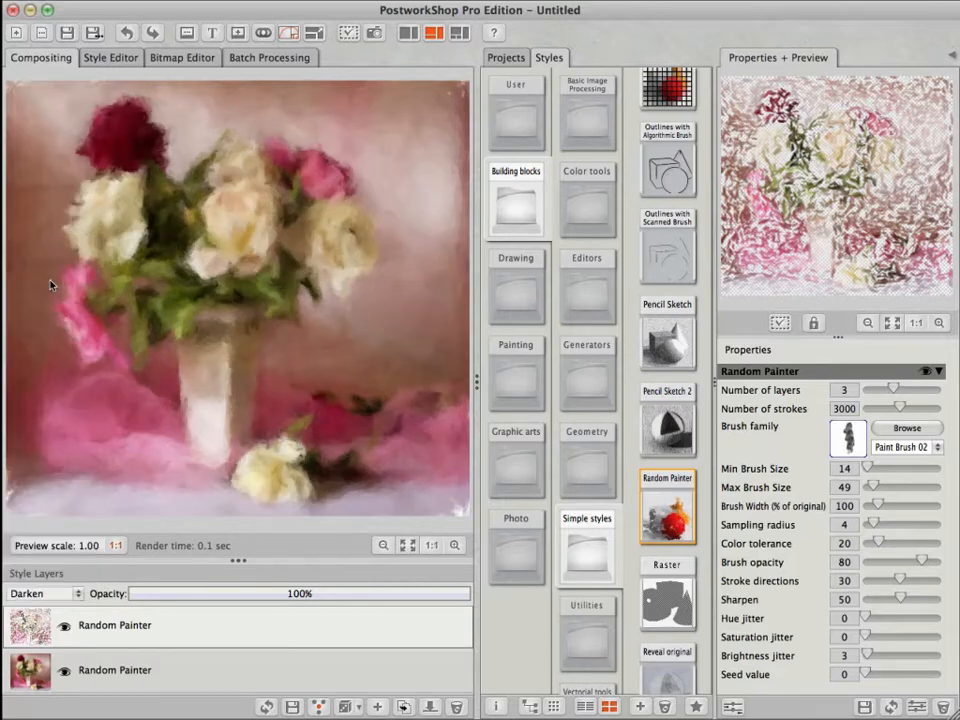
pyautogui.click(78, 594)
pyautogui.click(61, 564)
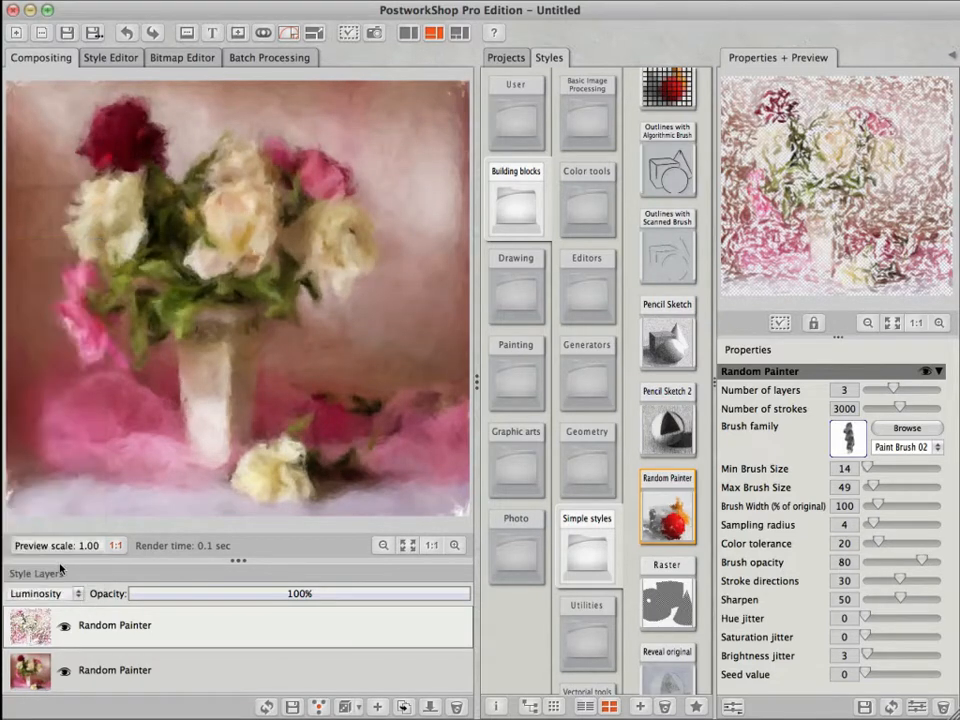
pyautogui.click(64, 625)
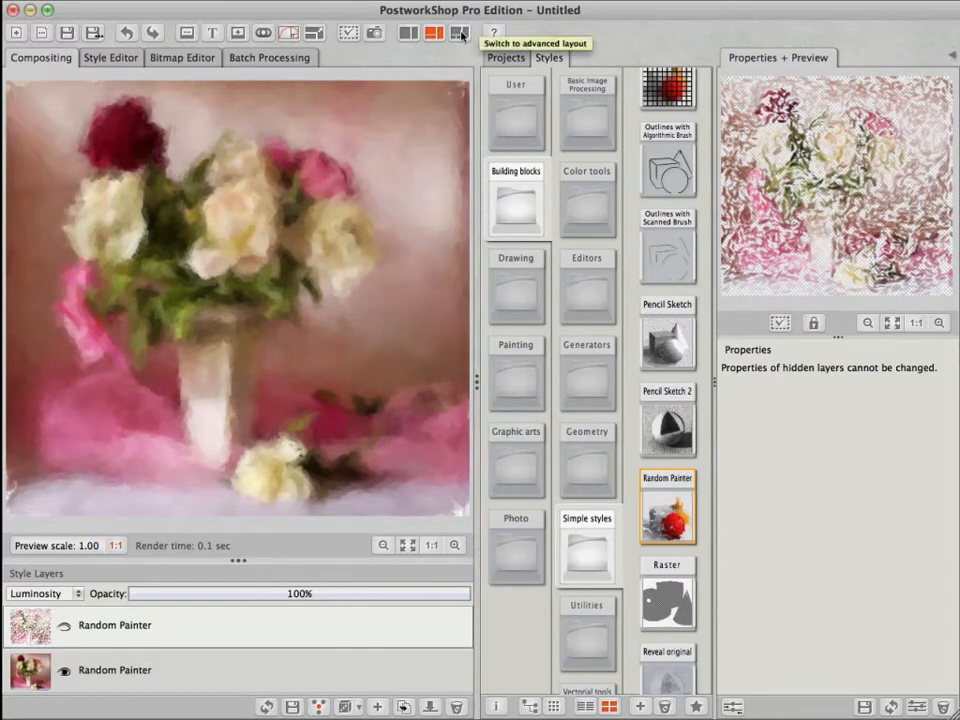
# Switch to the advanced layout and set the saturation of the floralstilllife_1 object to -24.
pyautogui.click(460, 35)
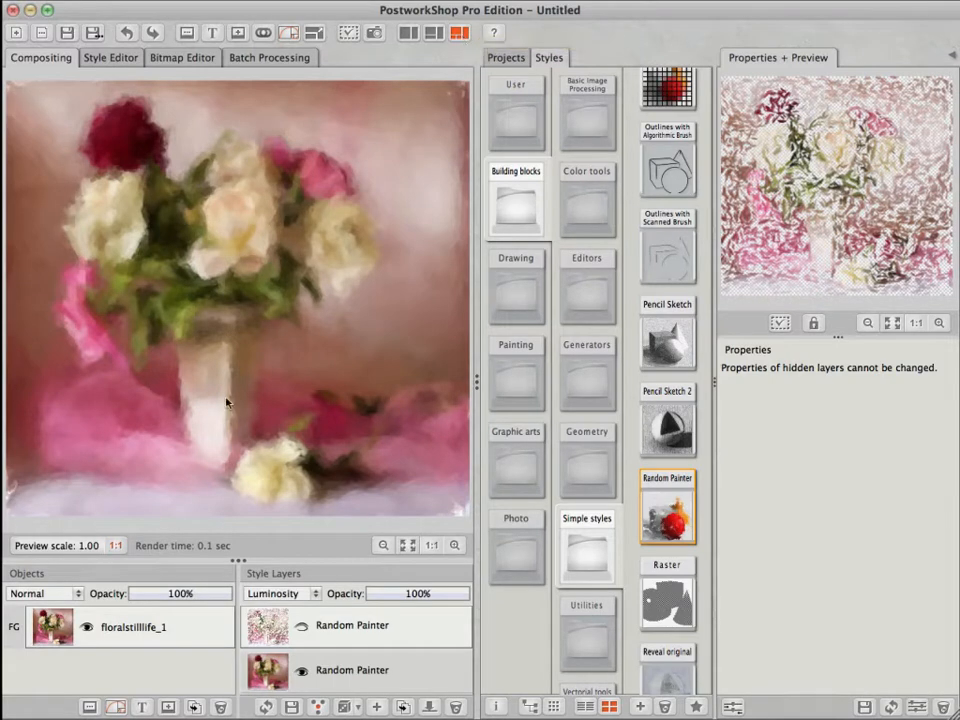
pyautogui.click(163, 627)
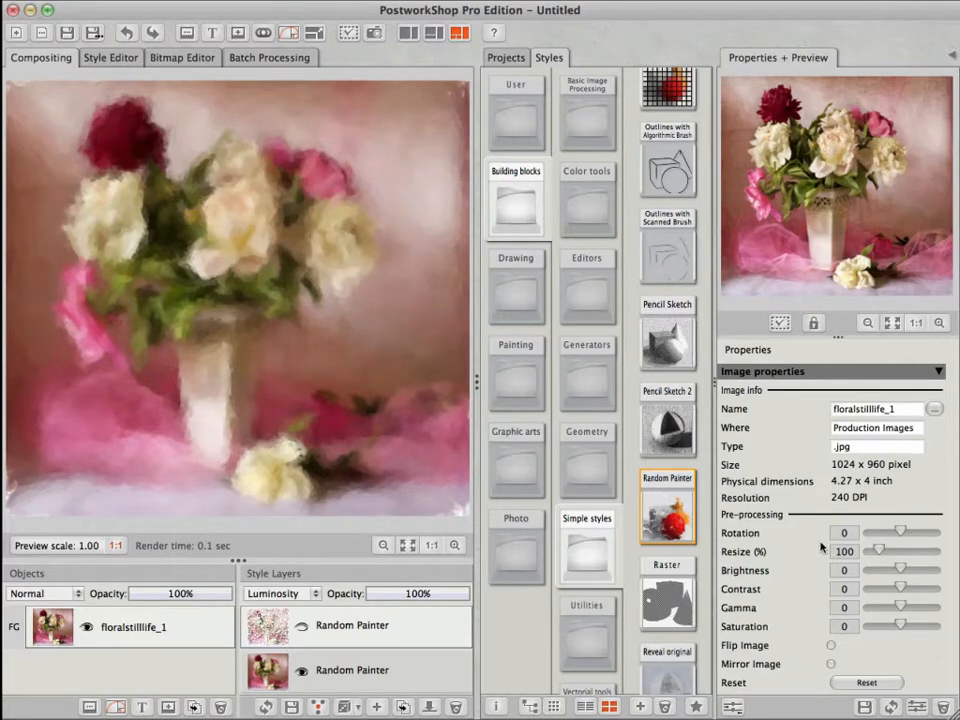
pyautogui.click(894, 628)
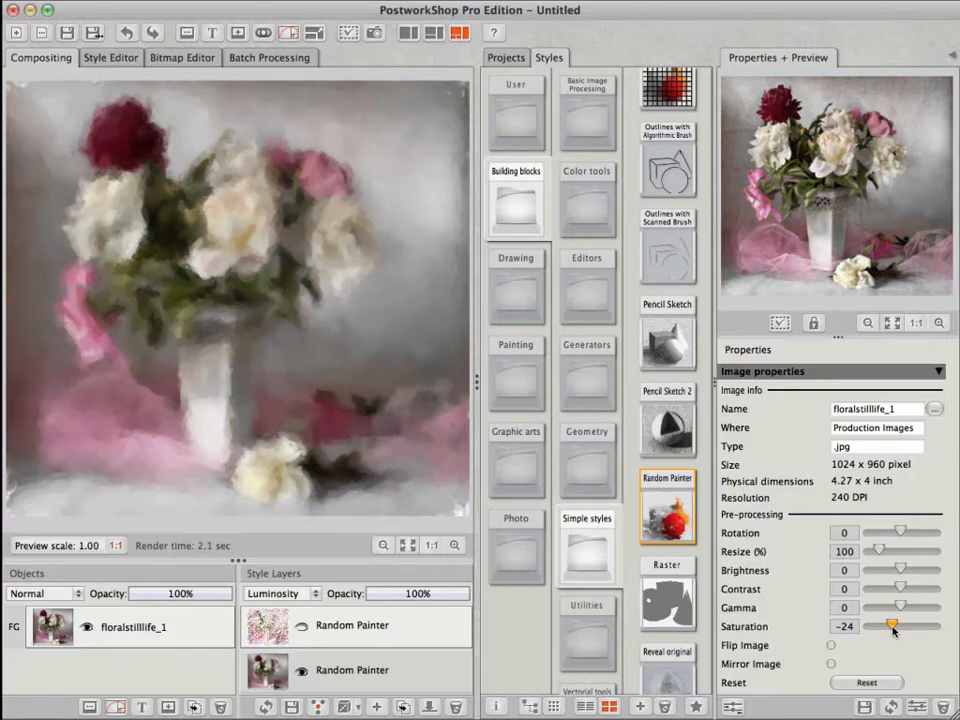
# Show the top Random Painter layer again and change its blend mode to Lighten.
pyautogui.click(330, 625)
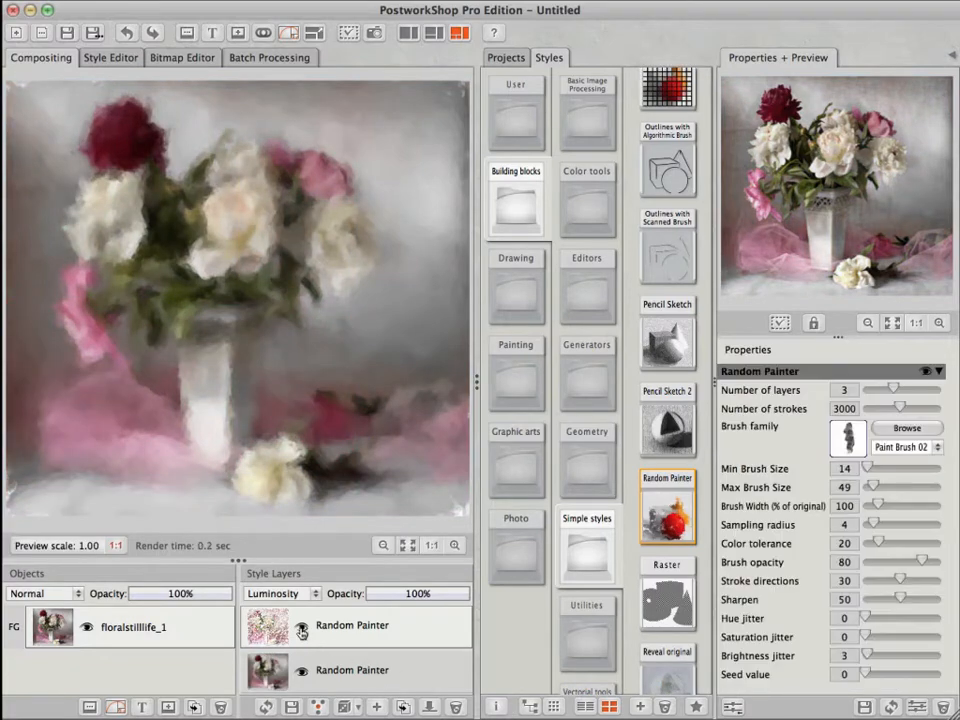
pyautogui.click(311, 596)
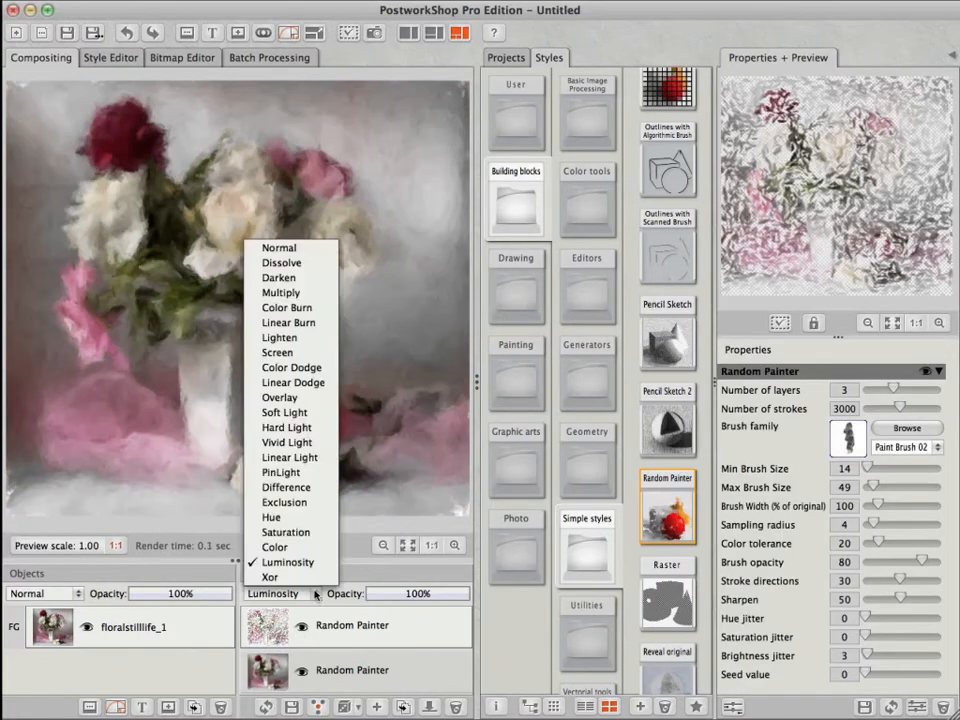
pyautogui.click(304, 344)
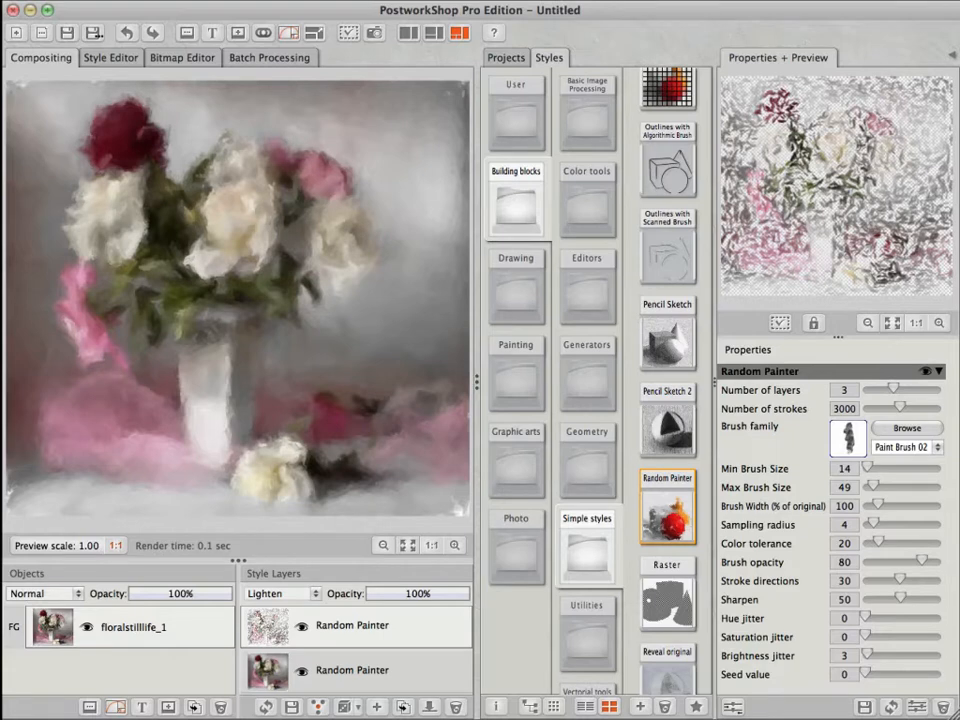
# Enlarge the layer area and add a Pencil Sketch style layer below both Random Painter layers.
pyautogui.click(352, 671)
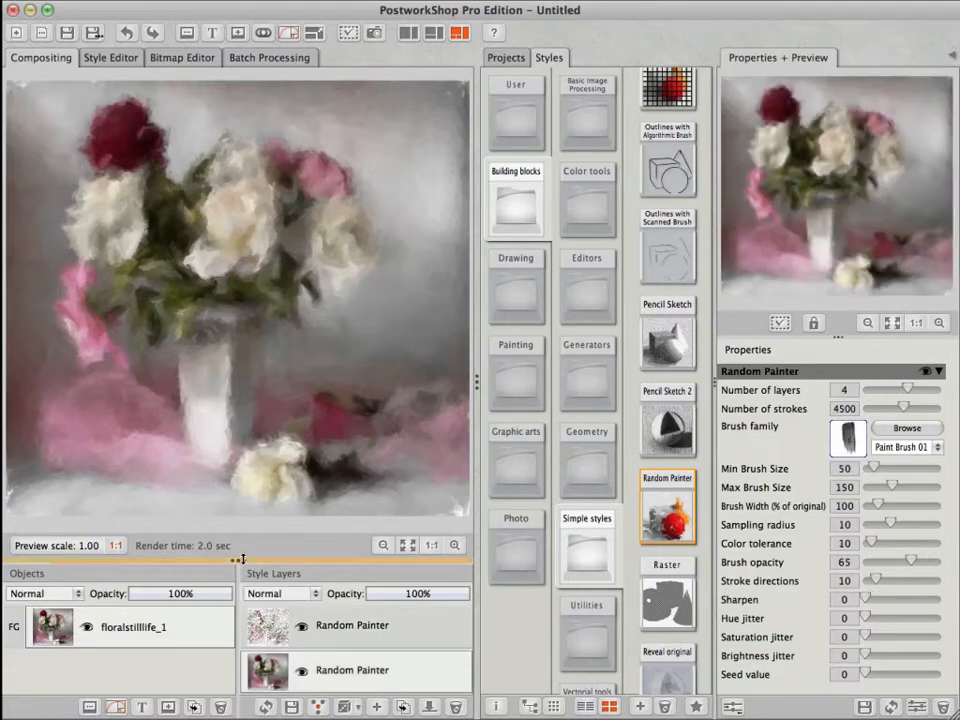
pyautogui.moveTo(240, 560); pyautogui.dragTo(241, 518)
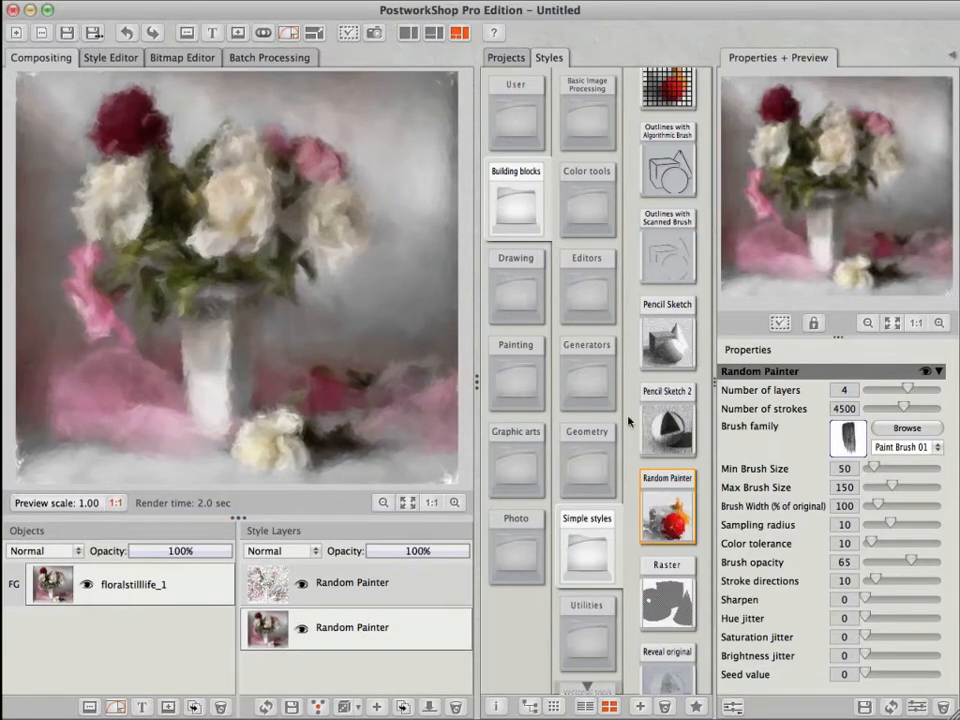
pyautogui.click(670, 345)
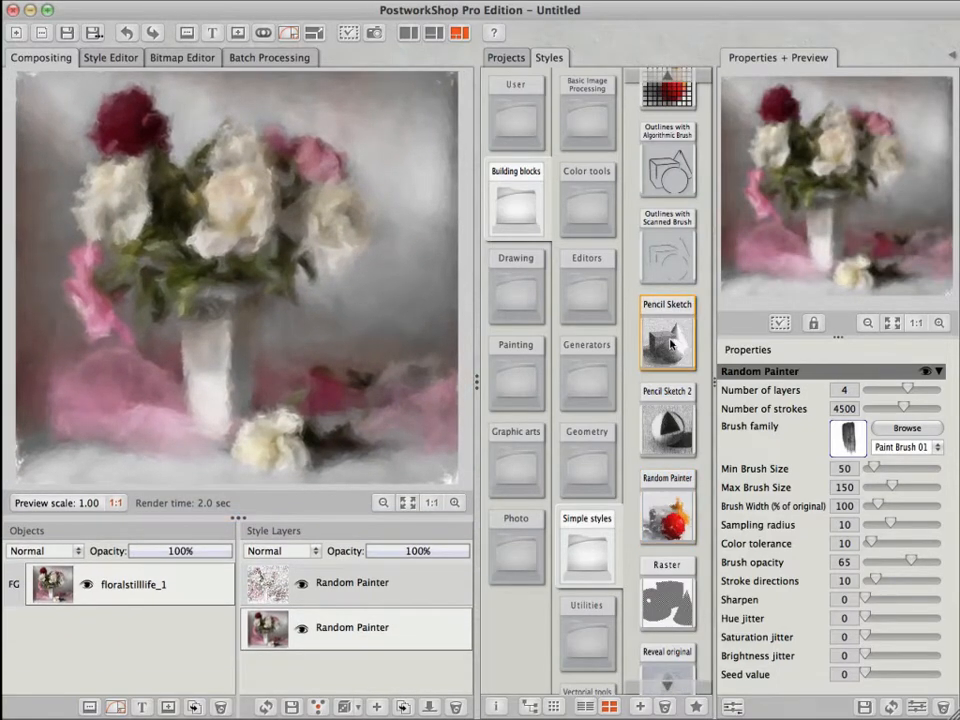
pyautogui.moveTo(670, 345)
pyautogui.mouseDown()
pyautogui.moveTo(383, 369)
pyautogui.moveTo(339, 643)
pyautogui.moveTo(350, 650)
pyautogui.mouseUp()
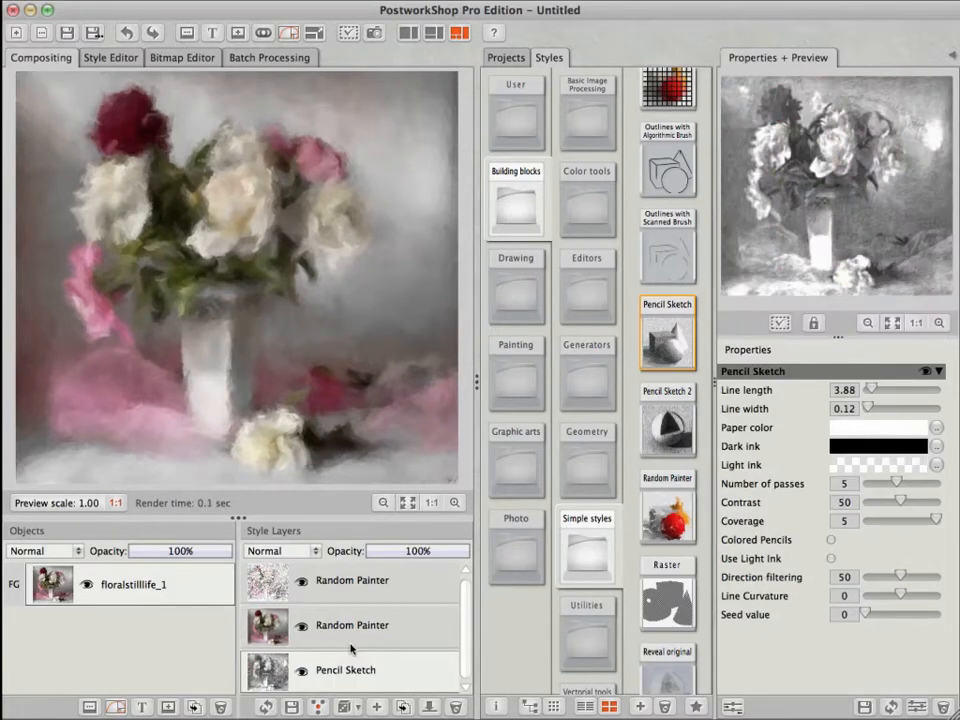
# Hide both Random Painter layers and examine the Pencil Sketch layer on its own.
pyautogui.click(301, 626)
pyautogui.click(301, 585)
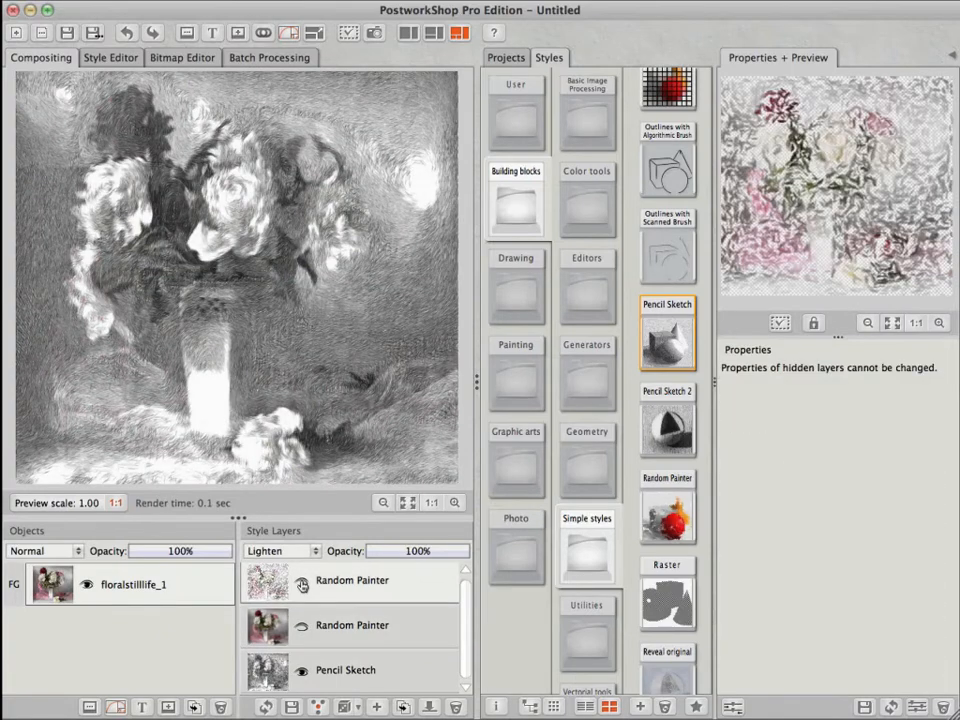
pyautogui.click(383, 679)
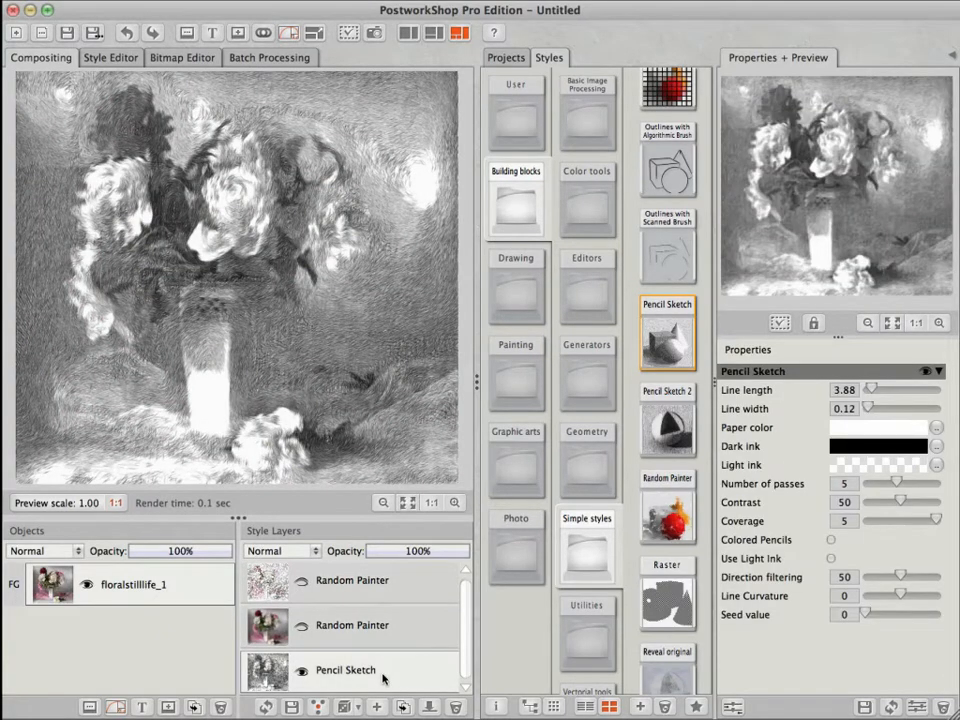
# Delete the top Random Painter layer and make the remaining Random Painter layer visible.
pyautogui.click(326, 590)
pyautogui.click(455, 706)
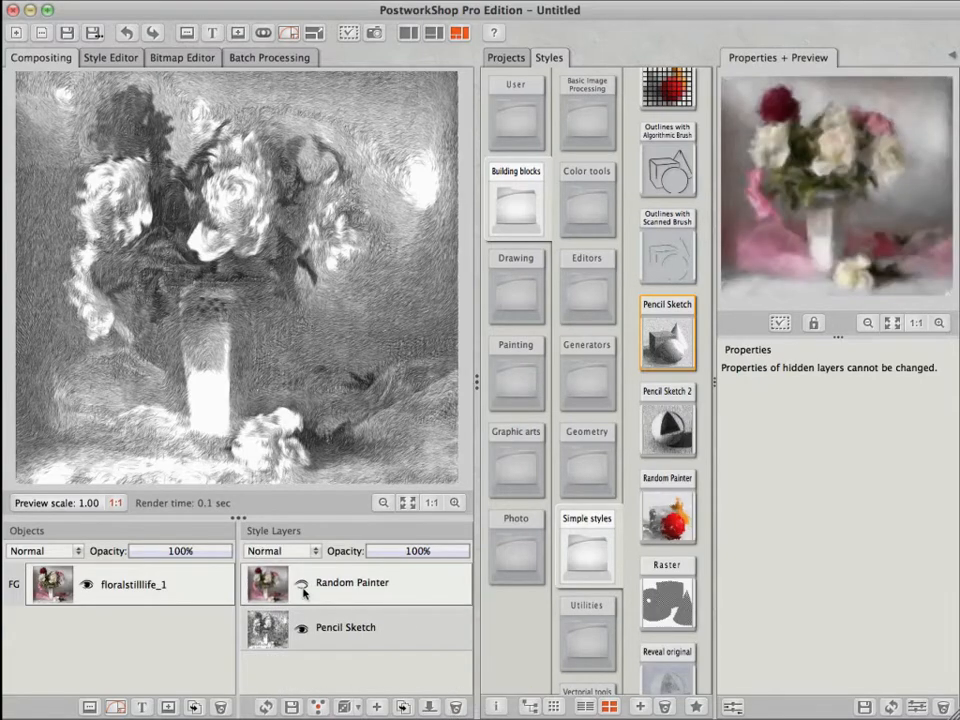
pyautogui.click(301, 590)
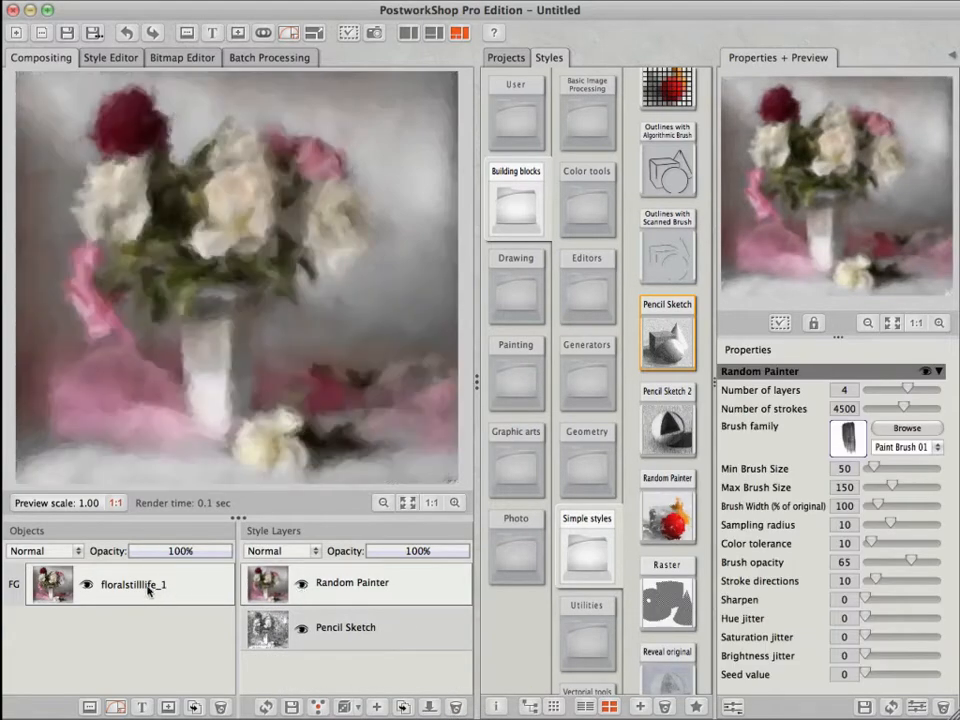
# Reset the image properties of the floralstilllife_1 object and mirror the image.
pyautogui.click(148, 590)
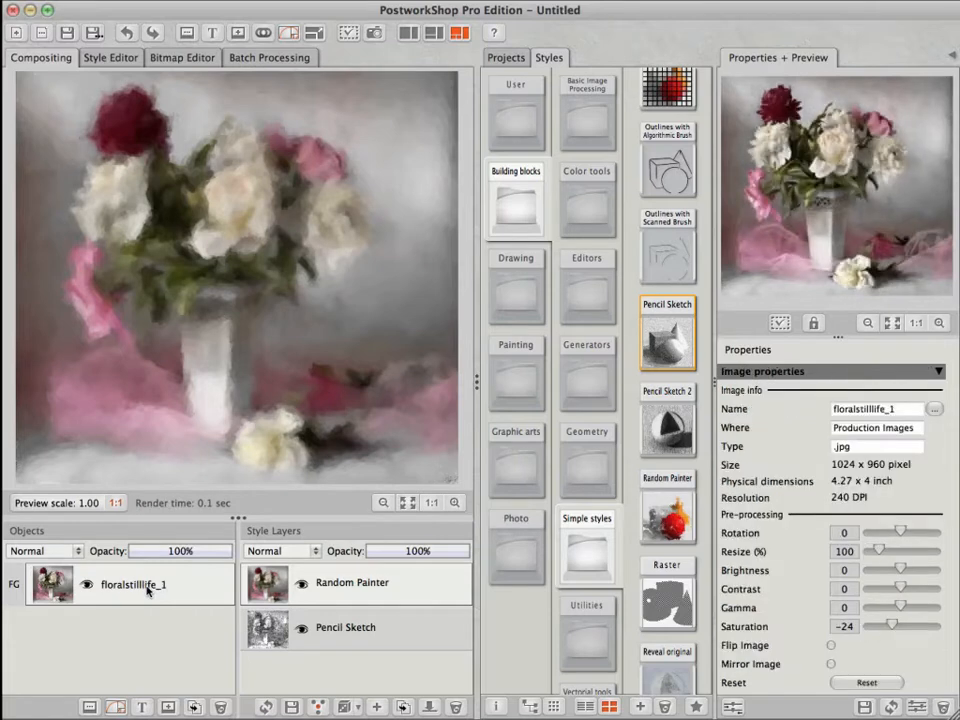
pyautogui.click(866, 684)
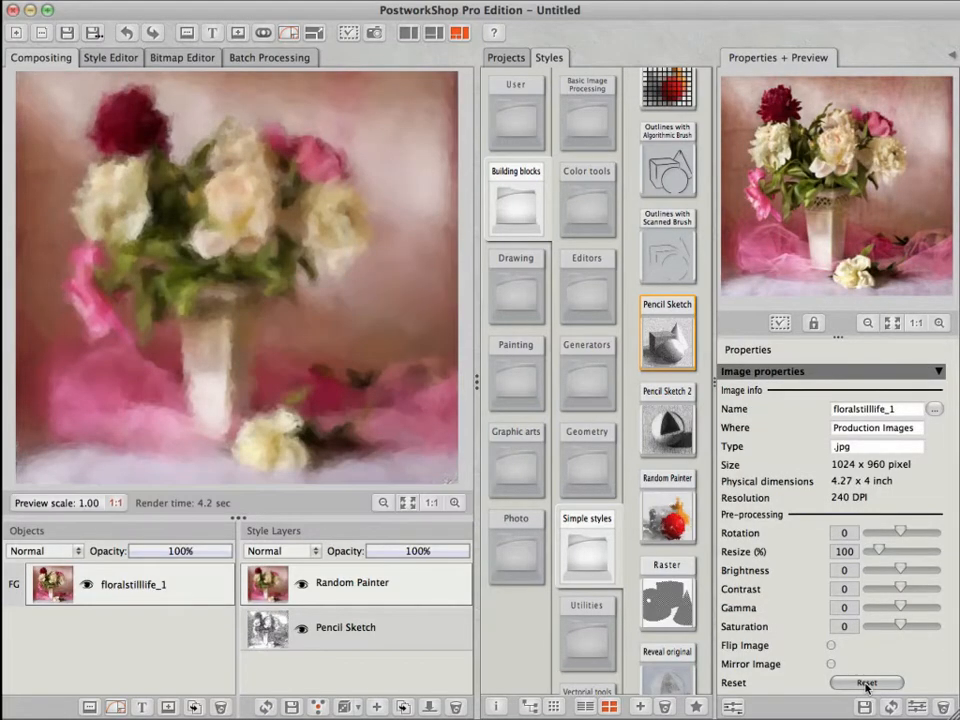
pyautogui.click(831, 664)
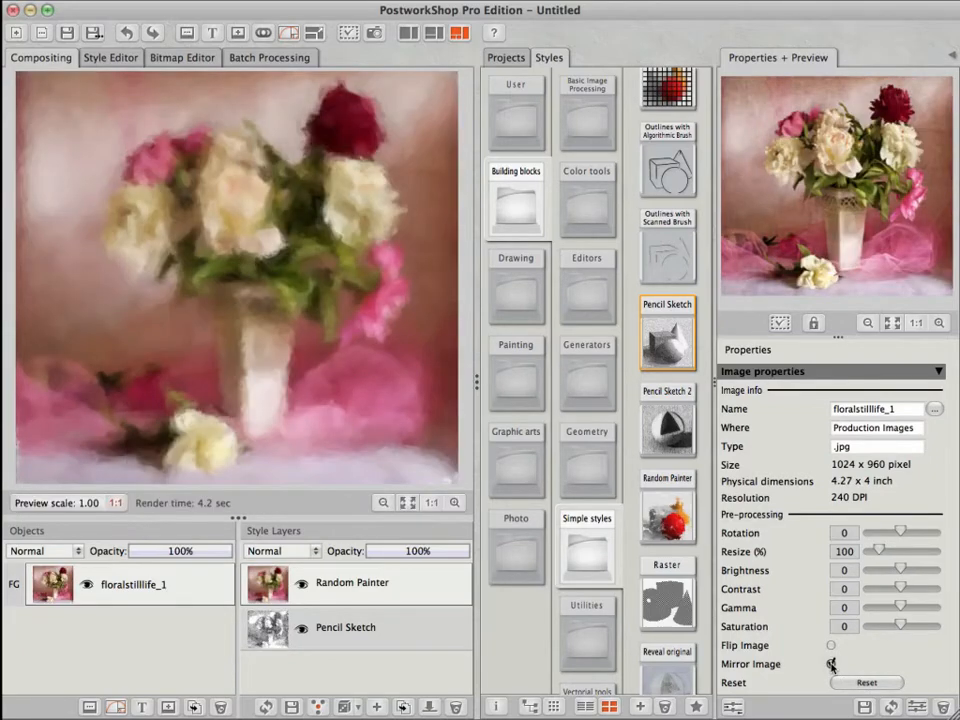
# Toggle the Random Painter layer's visibility to compare it with the mirrored Pencil Sketch, leaving the painter layer hidden.
pyautogui.click(301, 584)
pyautogui.click(302, 589)
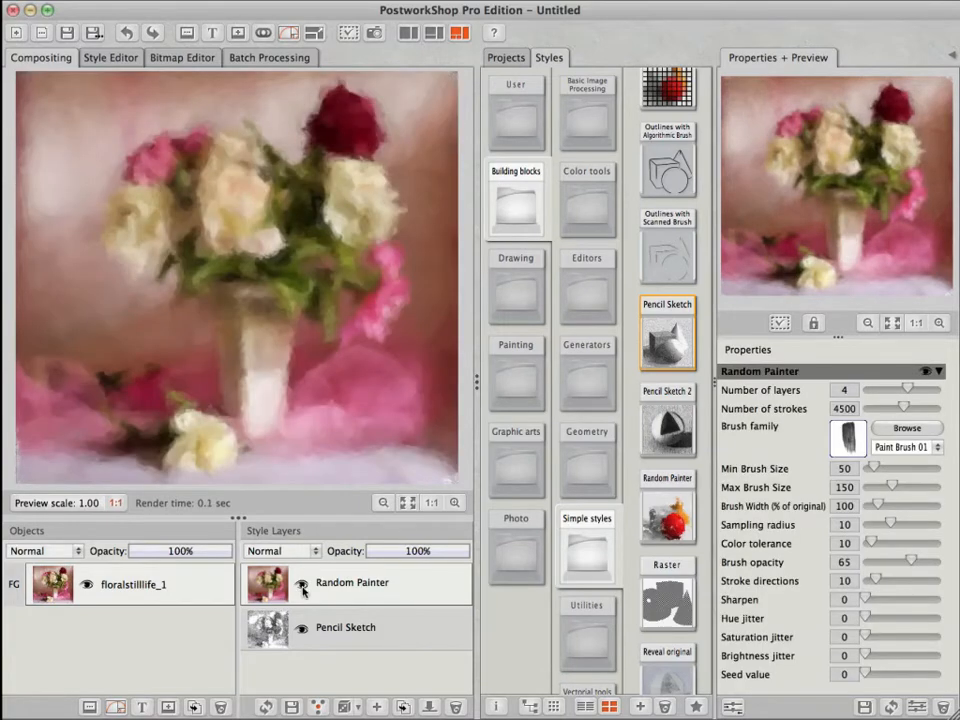
pyautogui.click(302, 587)
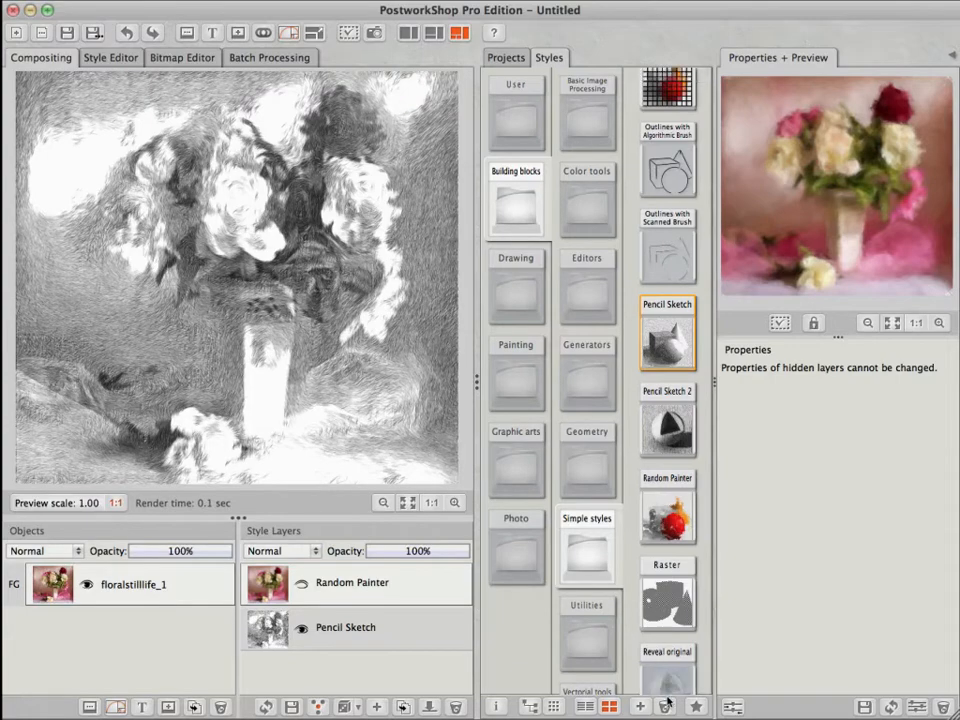
# Add a Sketch style layer above the Pencil Sketch layer, blended with Darken at 51% opacity.
pyautogui.scroll(-5, 666, 690)
pyautogui.moveTo(668, 550)
pyautogui.mouseDown()
pyautogui.moveTo(461, 574)
pyautogui.moveTo(380, 610)
pyautogui.mouseUp()
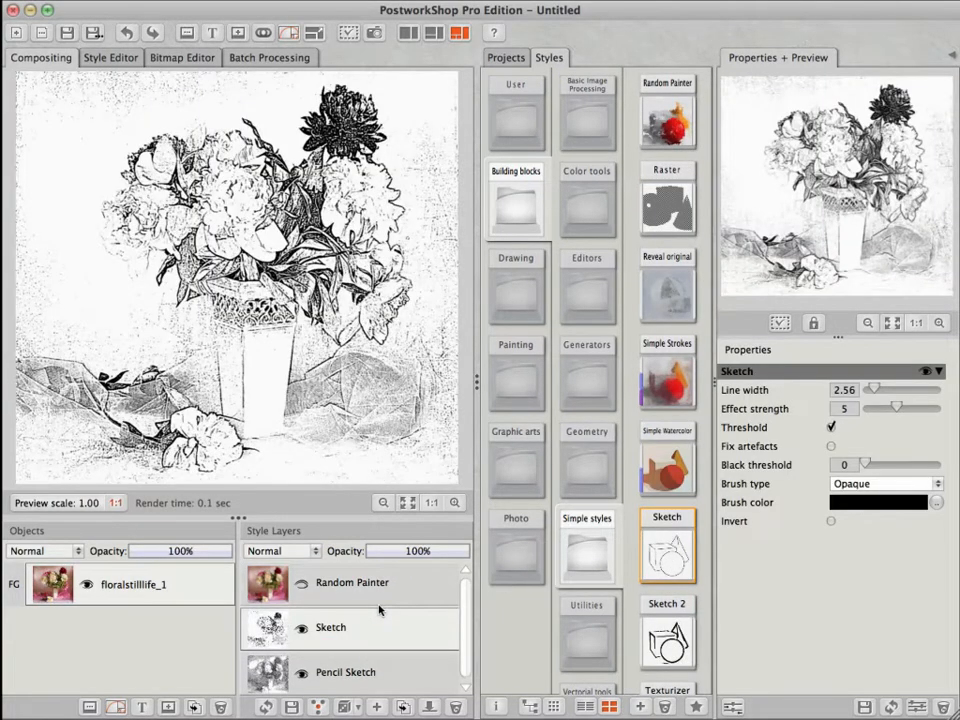
pyautogui.click(265, 551)
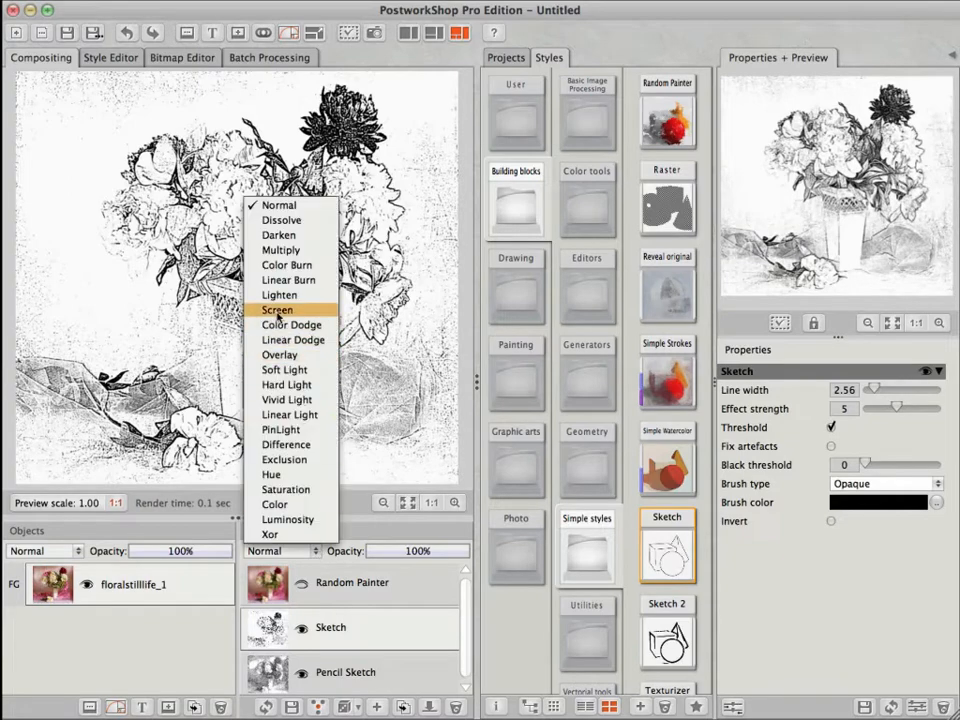
pyautogui.click(285, 236)
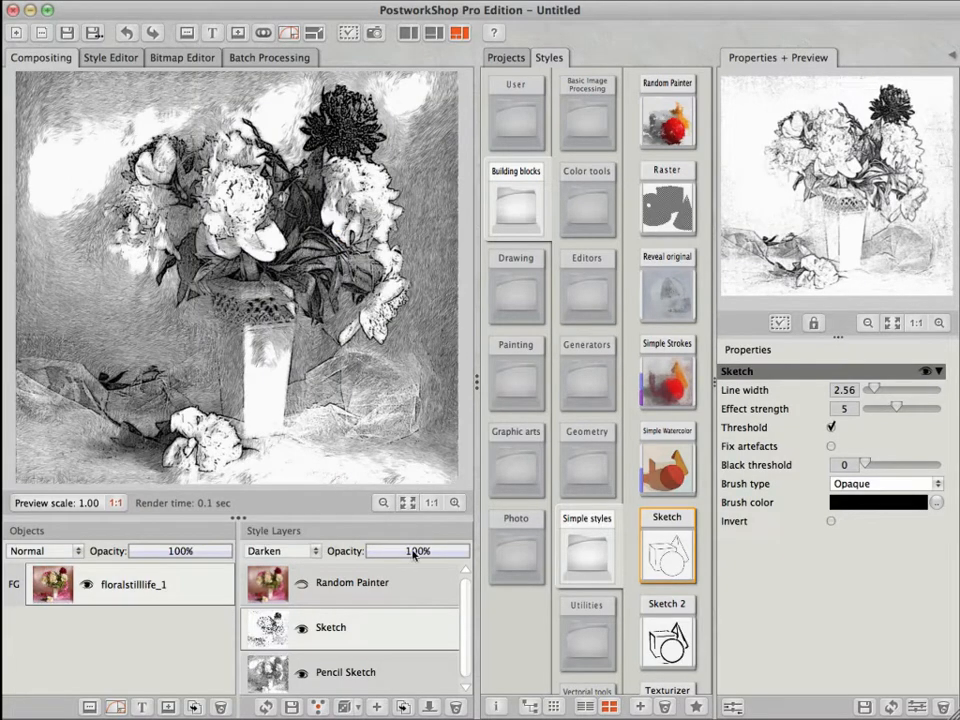
pyautogui.click(416, 556)
pyautogui.moveTo(416, 562); pyautogui.dragTo(429, 604)
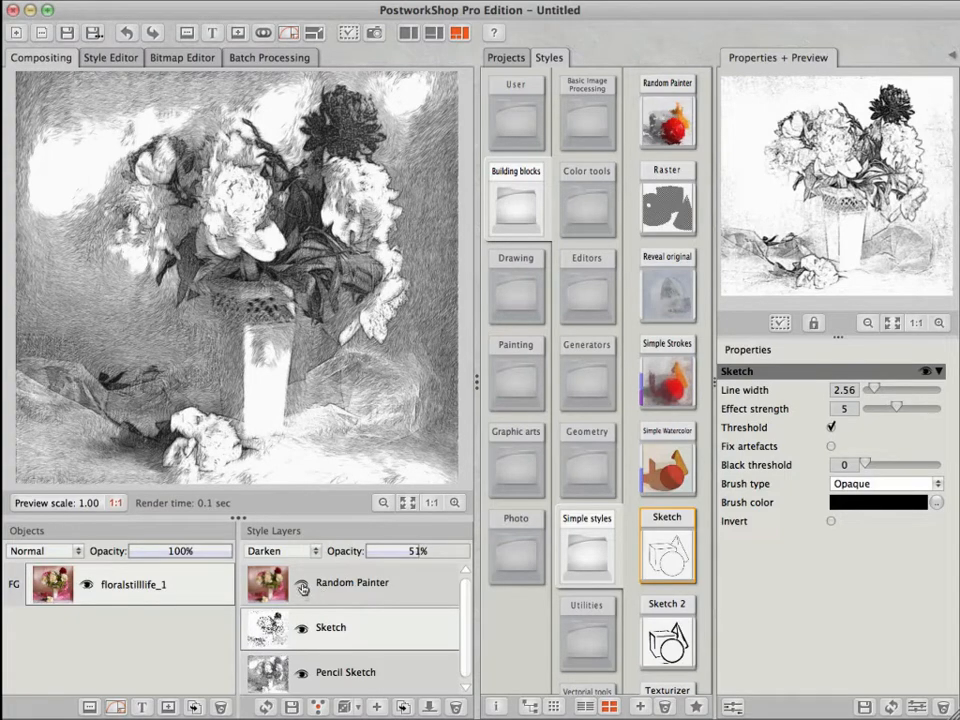
# Make the Random Painter layer visible and set its blending mode to Color.
pyautogui.click(301, 589)
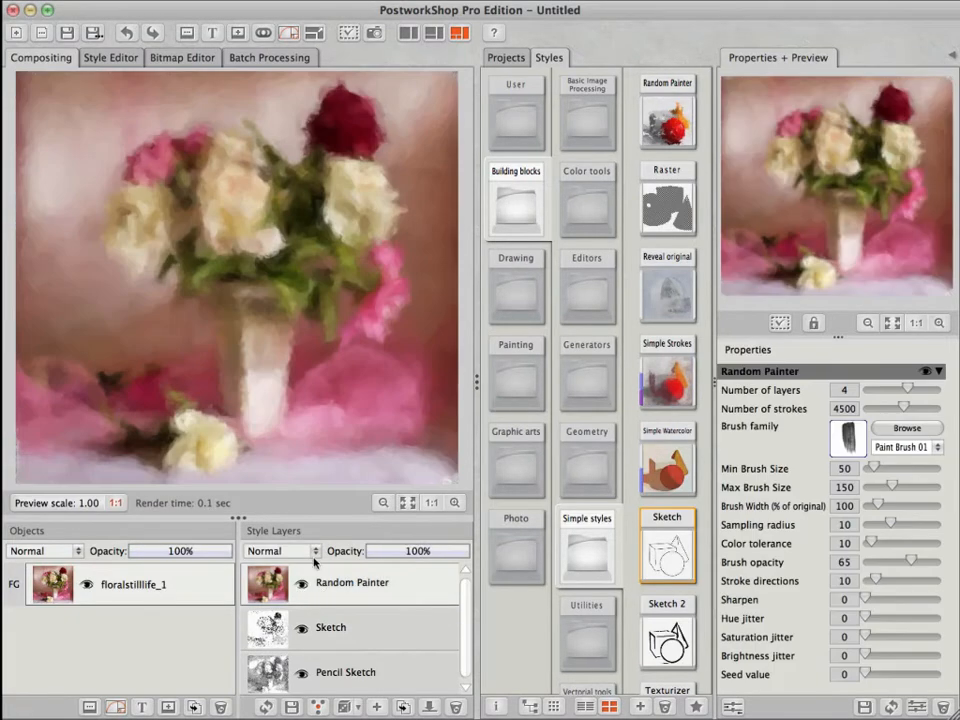
pyautogui.click(280, 551)
pyautogui.click(297, 505)
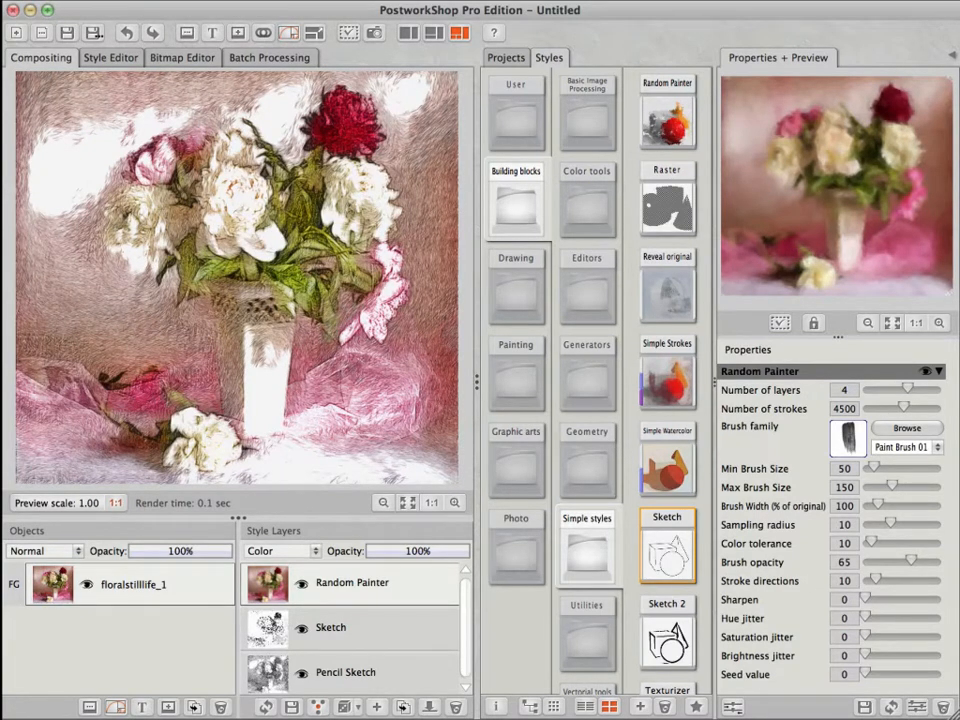
# Open the layer graph in the Style Editor and enable Colored Pencils for the Pencil Sketch node.
pyautogui.scroll(1, 667, 400)
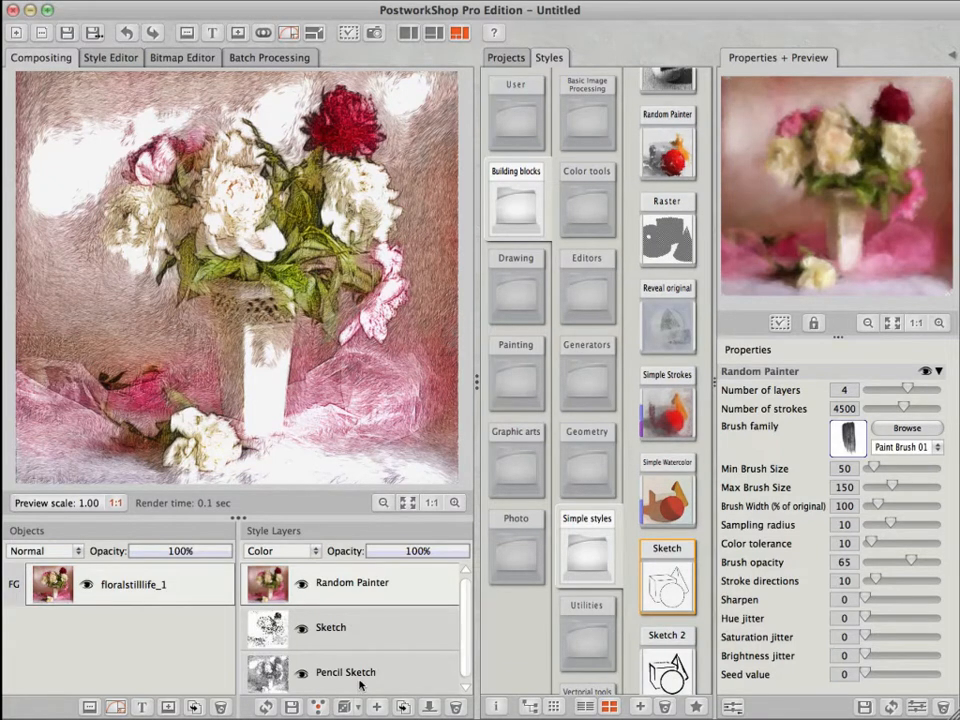
pyautogui.click(111, 58)
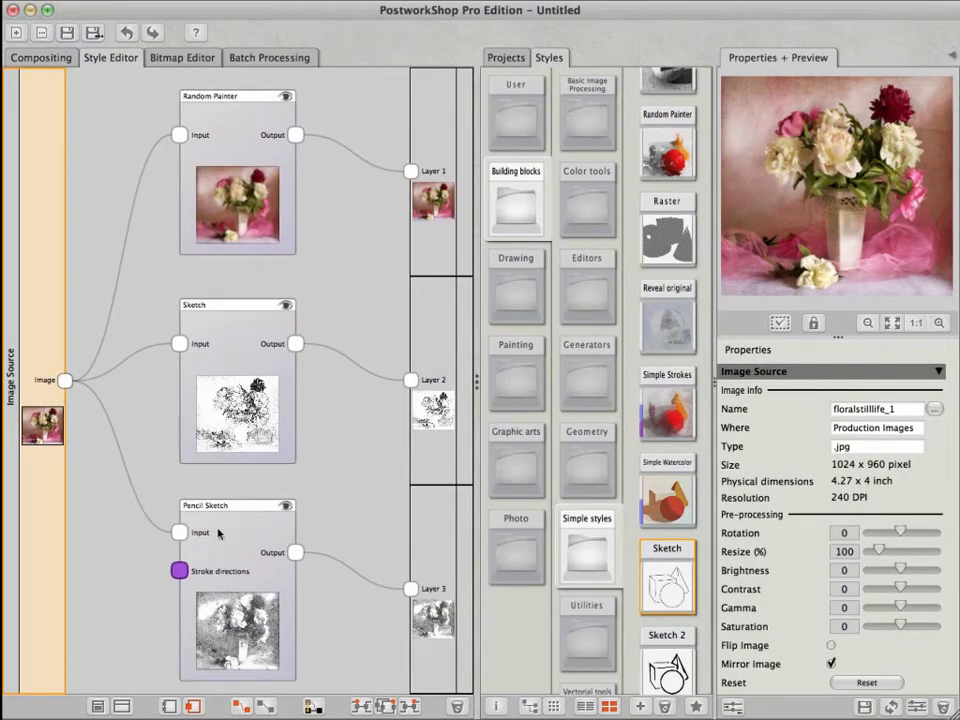
pyautogui.click(249, 543)
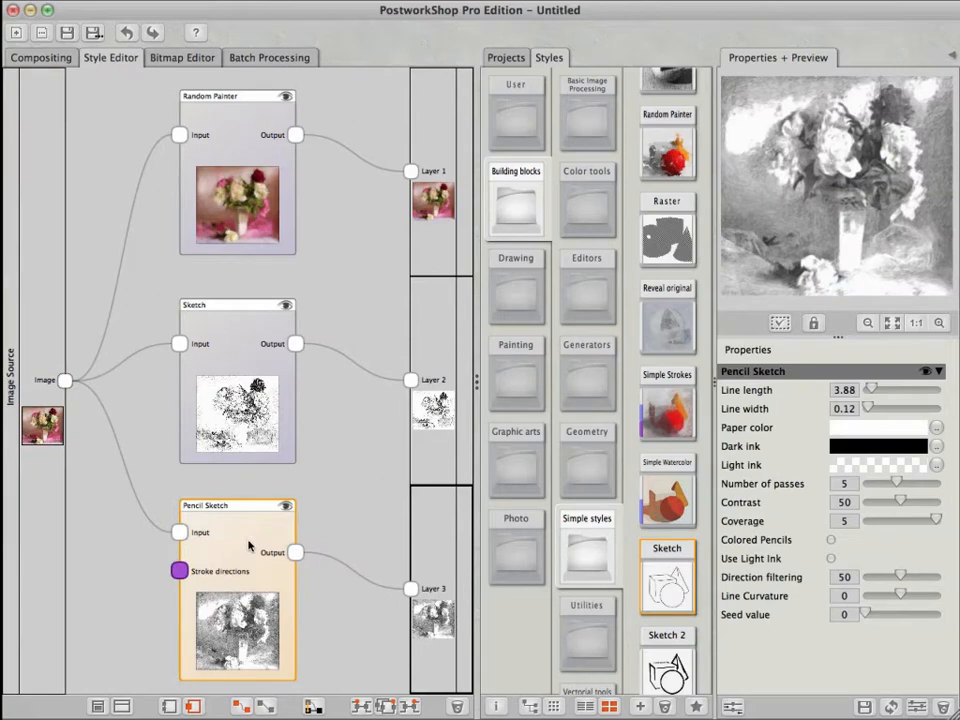
pyautogui.click(831, 540)
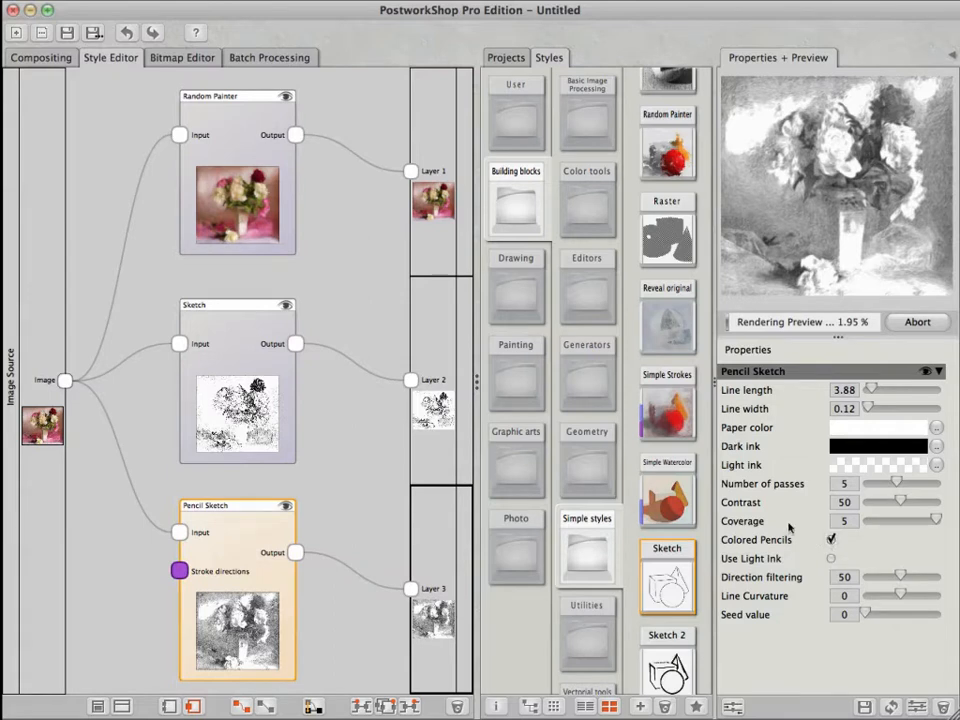
# Insert a Majority filter from the Basic Image Processing styles between the image source and the Sketch node.
pyautogui.click(575, 120)
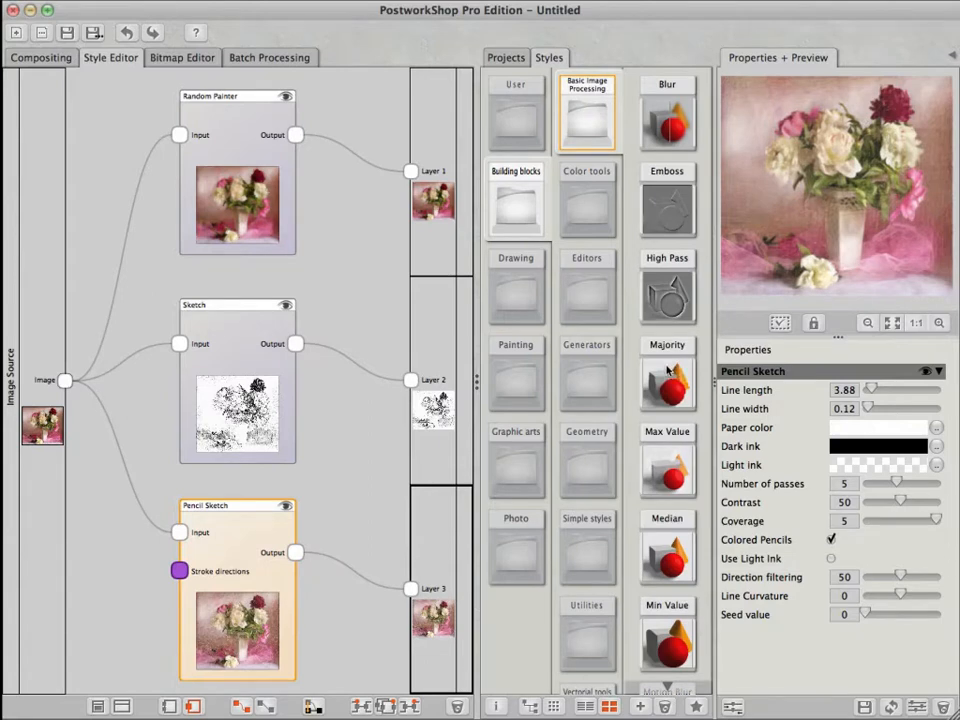
pyautogui.moveTo(668, 372); pyautogui.dragTo(123, 341)
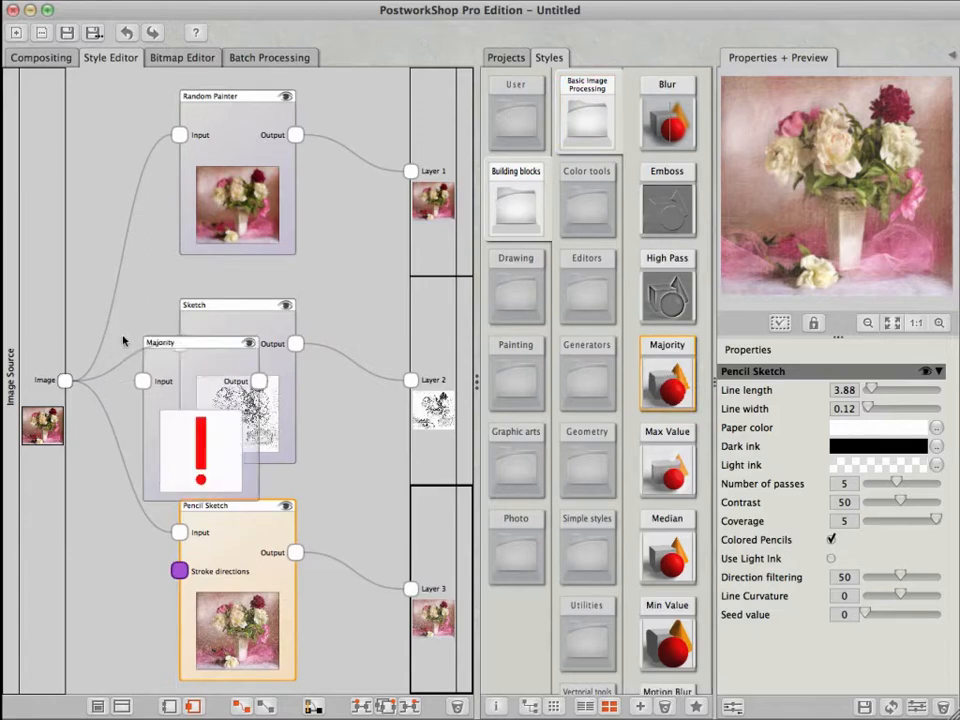
pyautogui.moveTo(221, 321); pyautogui.dragTo(306, 306)
pyautogui.click(193, 364)
pyautogui.moveTo(193, 364); pyautogui.dragTo(158, 323)
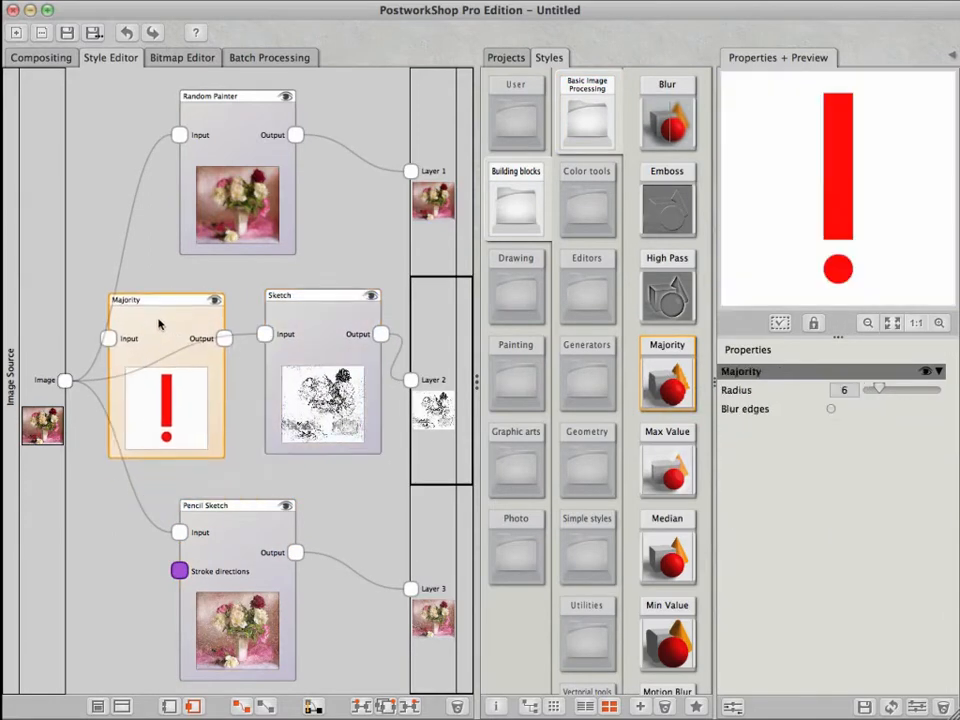
pyautogui.moveTo(64, 380); pyautogui.dragTo(108, 337)
pyautogui.moveTo(224, 337); pyautogui.dragTo(264, 333)
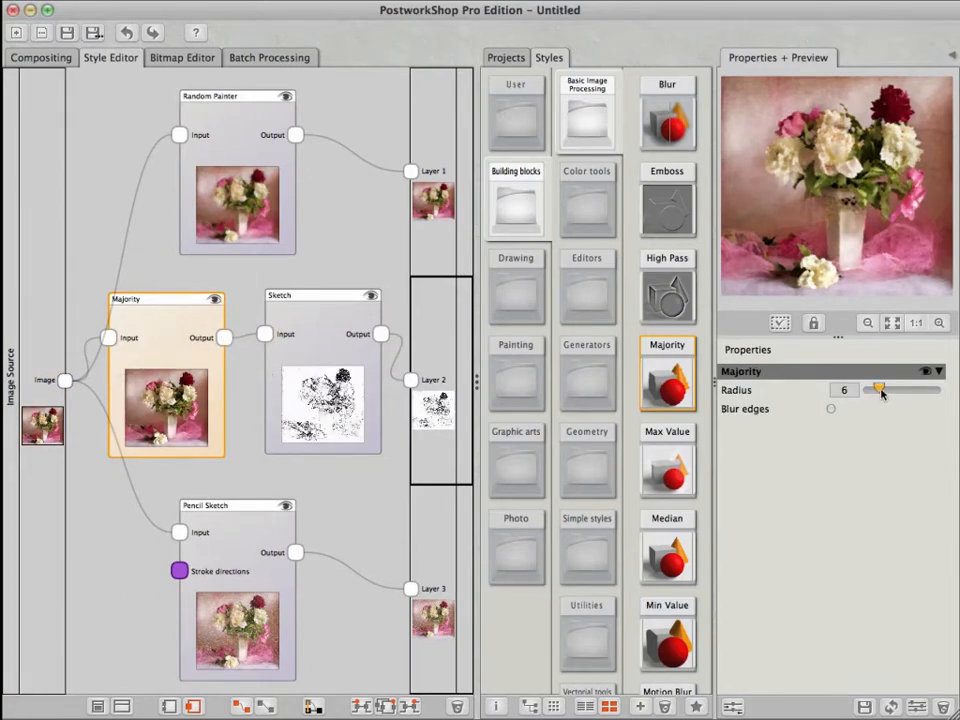
# Set the Majority radius to 12, and on the Sketch node turn off Threshold and set the effect strength to 8.
pyautogui.moveTo(881, 393); pyautogui.dragTo(897, 392)
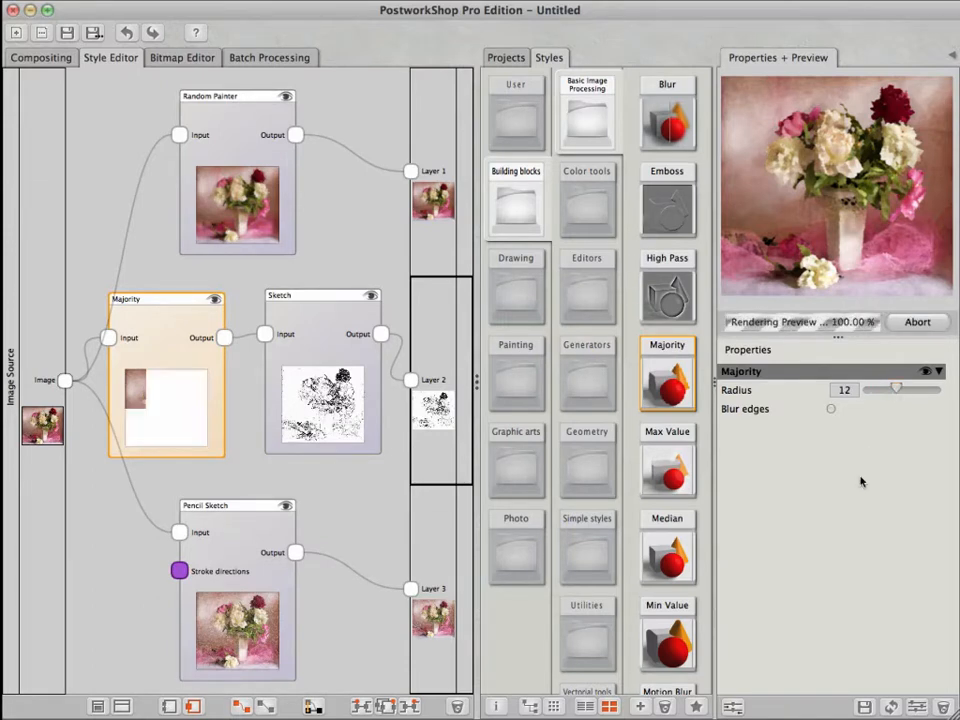
pyautogui.click(320, 340)
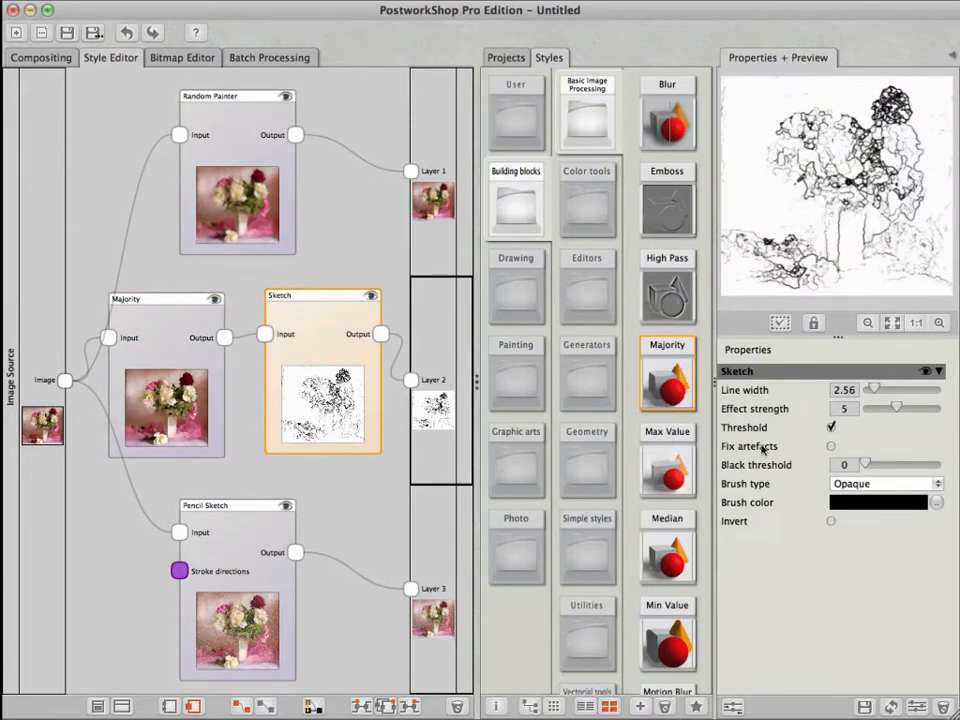
pyautogui.click(831, 428)
pyautogui.moveTo(896, 408); pyautogui.dragTo(921, 409)
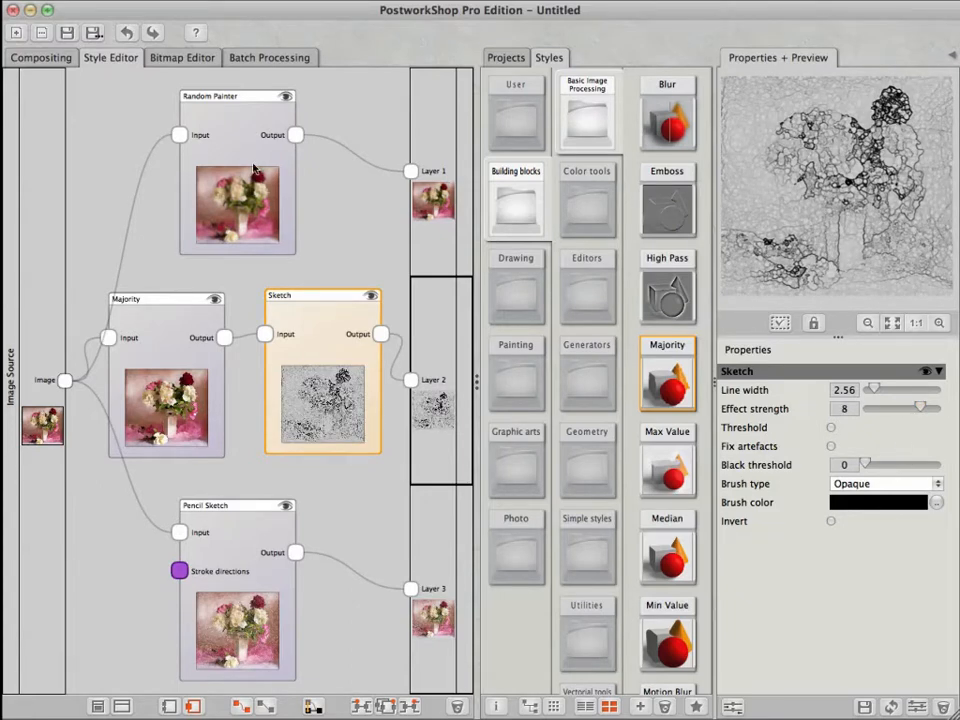
# Insert a Brightness Contrast node from the Color tools styles between the Random Painter node and Layer 1.
pyautogui.moveTo(239, 135); pyautogui.dragTo(177, 128)
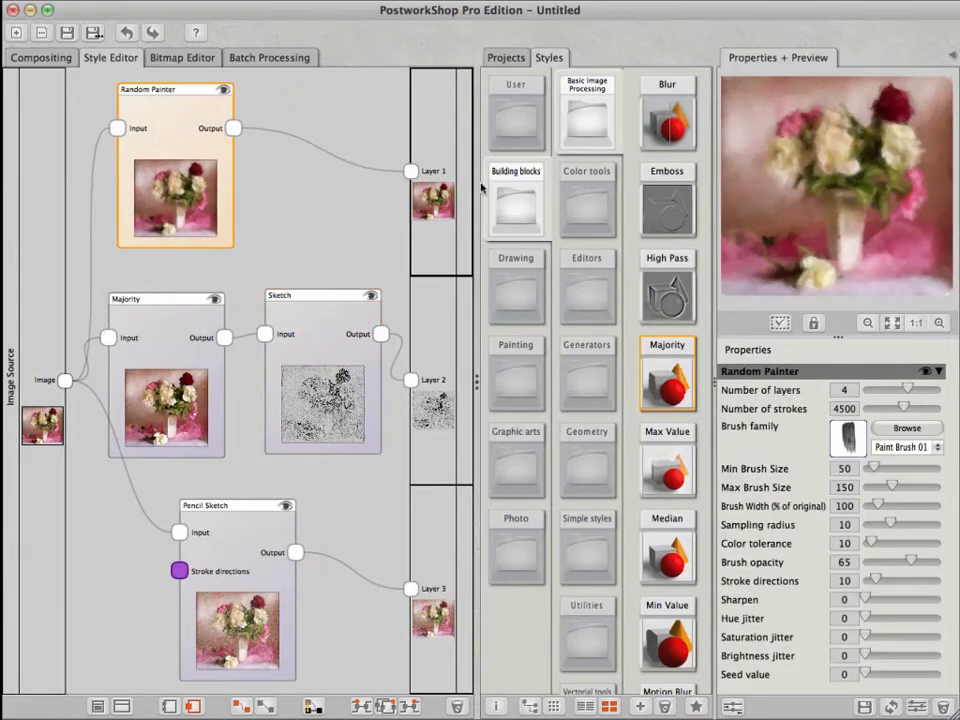
pyautogui.click(590, 205)
pyautogui.moveTo(665, 205); pyautogui.dragTo(313, 133)
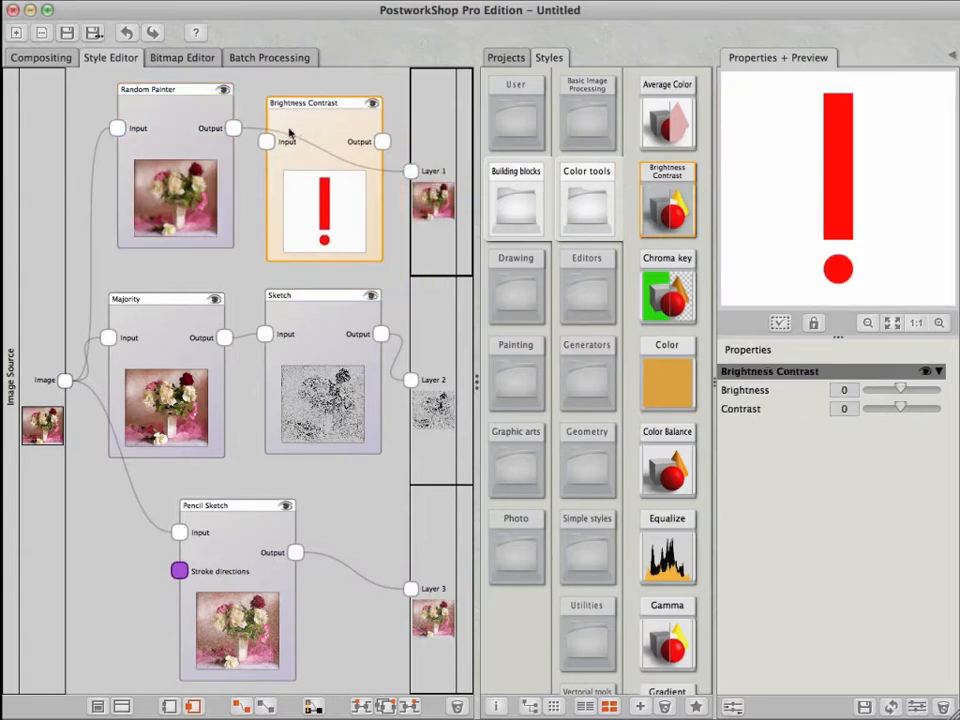
pyautogui.moveTo(233, 128); pyautogui.dragTo(266, 142)
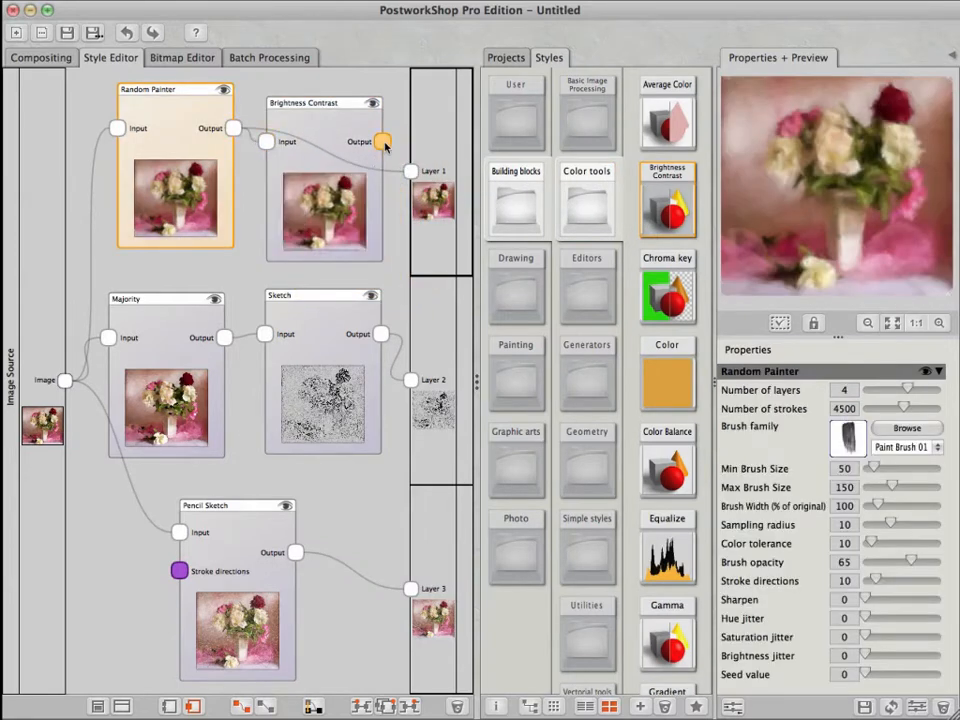
pyautogui.moveTo(382, 141); pyautogui.dragTo(415, 178)
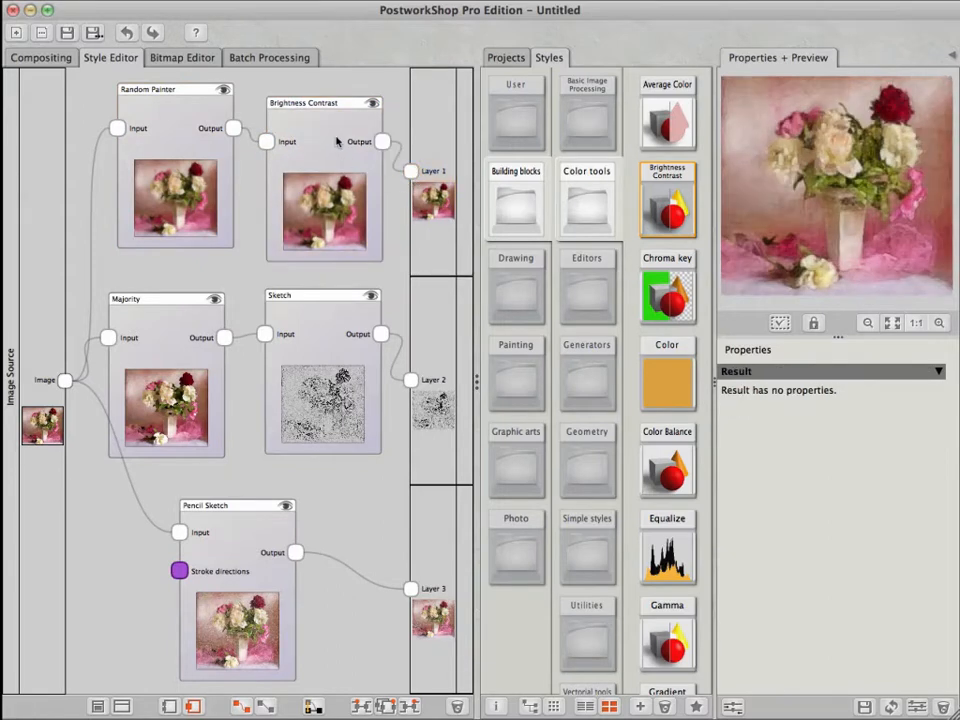
# Set the Brightness Contrast node to brightness -5 and contrast 7, and preview the Layer 1 result.
pyautogui.click(336, 141)
pyautogui.moveTo(903, 390); pyautogui.dragTo(902, 412)
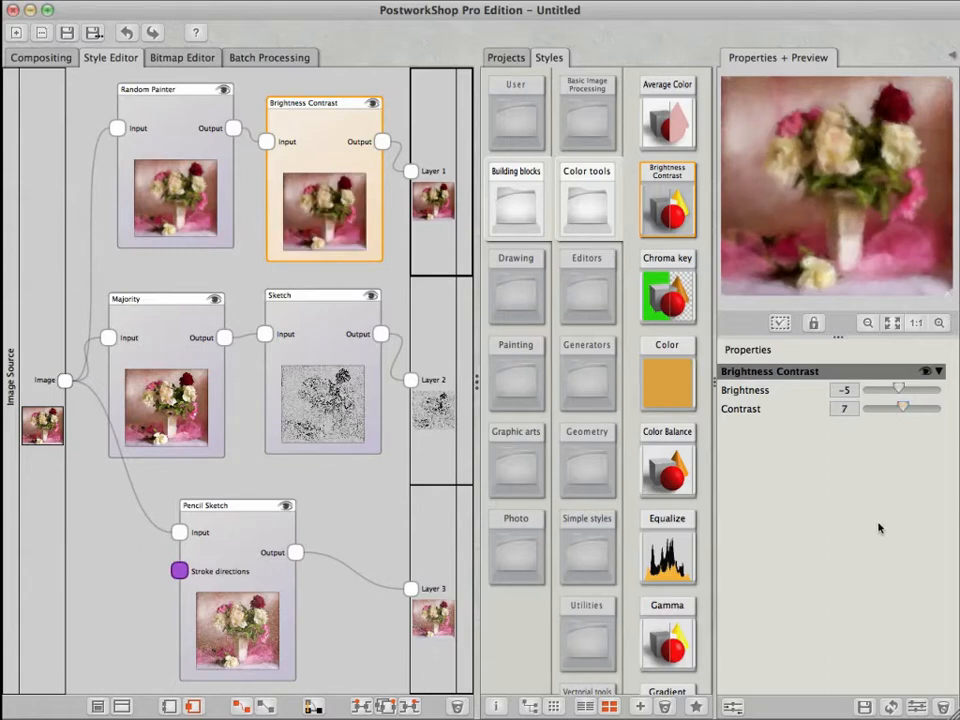
pyautogui.click(438, 214)
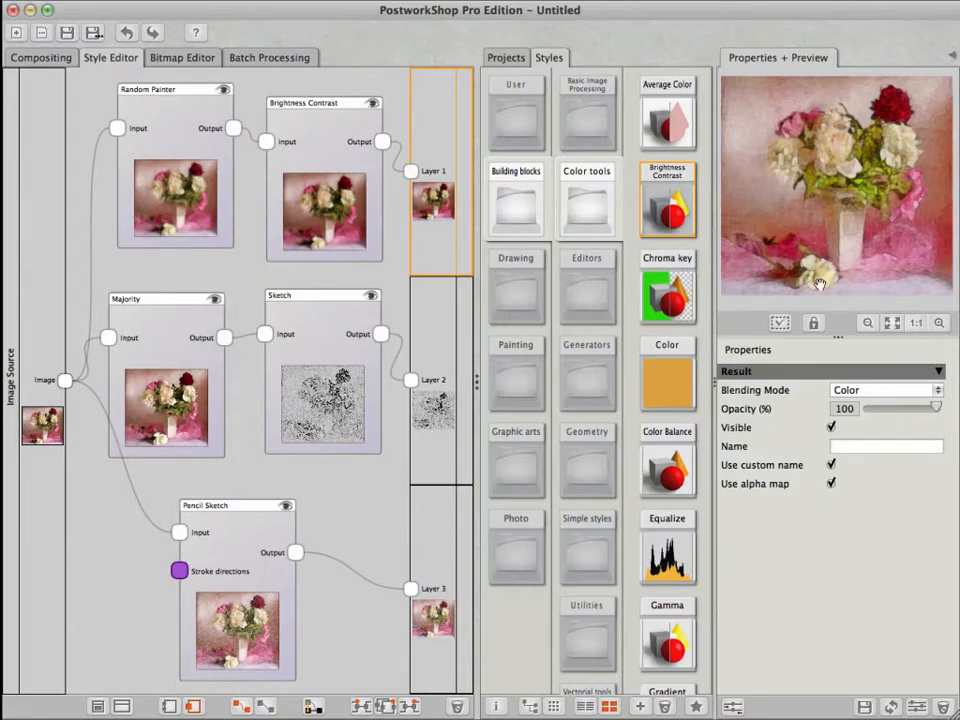
# Return to the Compositing view and switch to the two-column layout for a larger image.
pyautogui.click(44, 58)
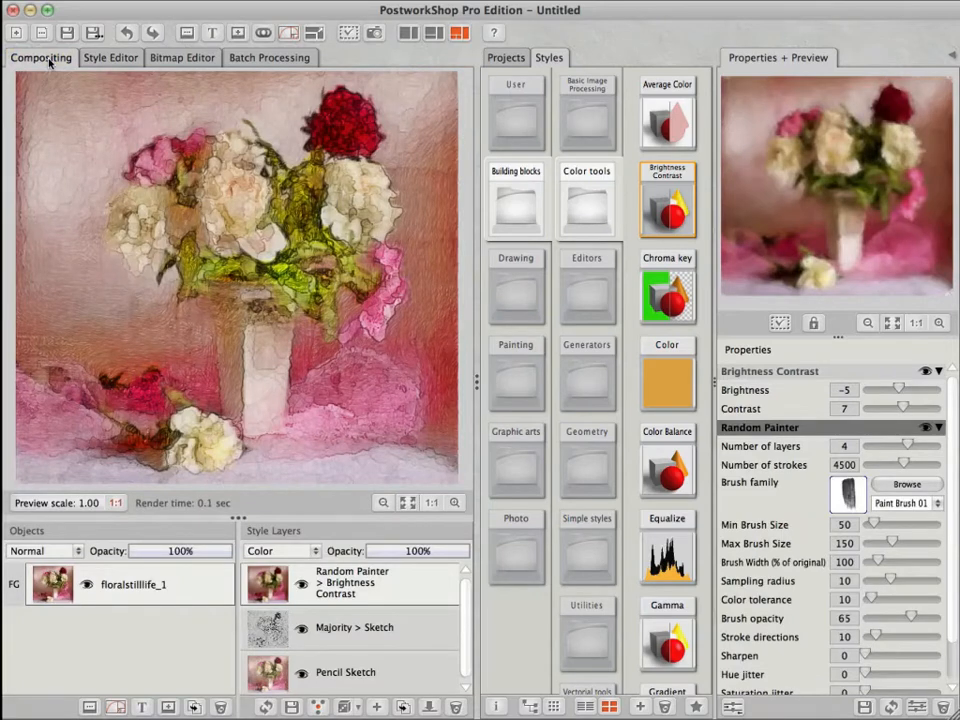
pyautogui.click(408, 32)
pyautogui.moveTo(864, 52); pyautogui.dragTo(716, 45)
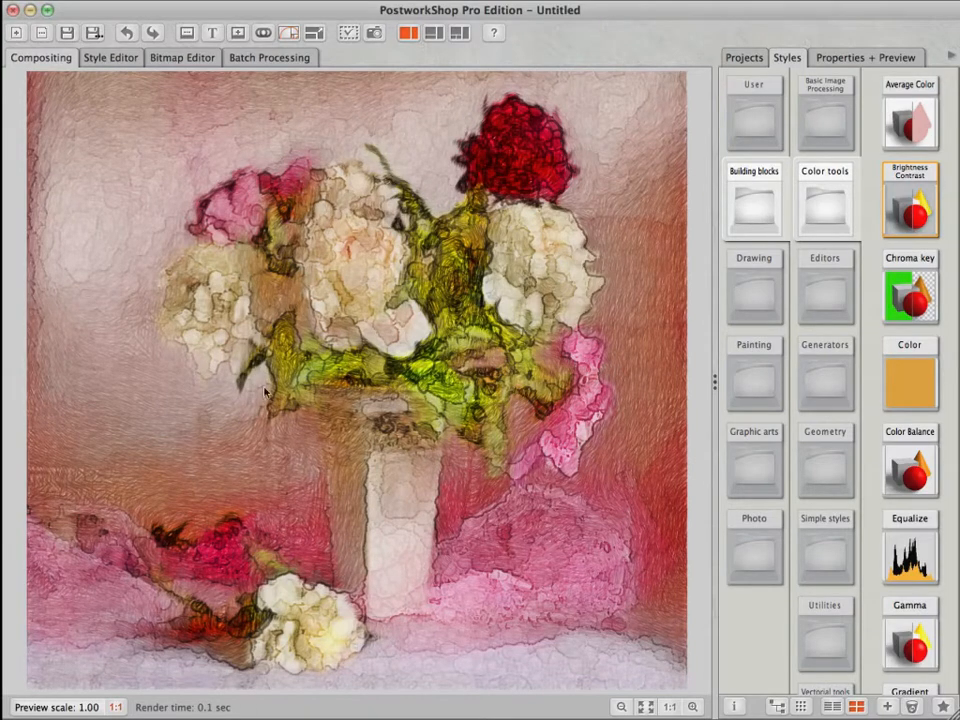
# Save the composition as the project file floral_001 in Projects and display the saved projects.
pyautogui.click(67, 35)
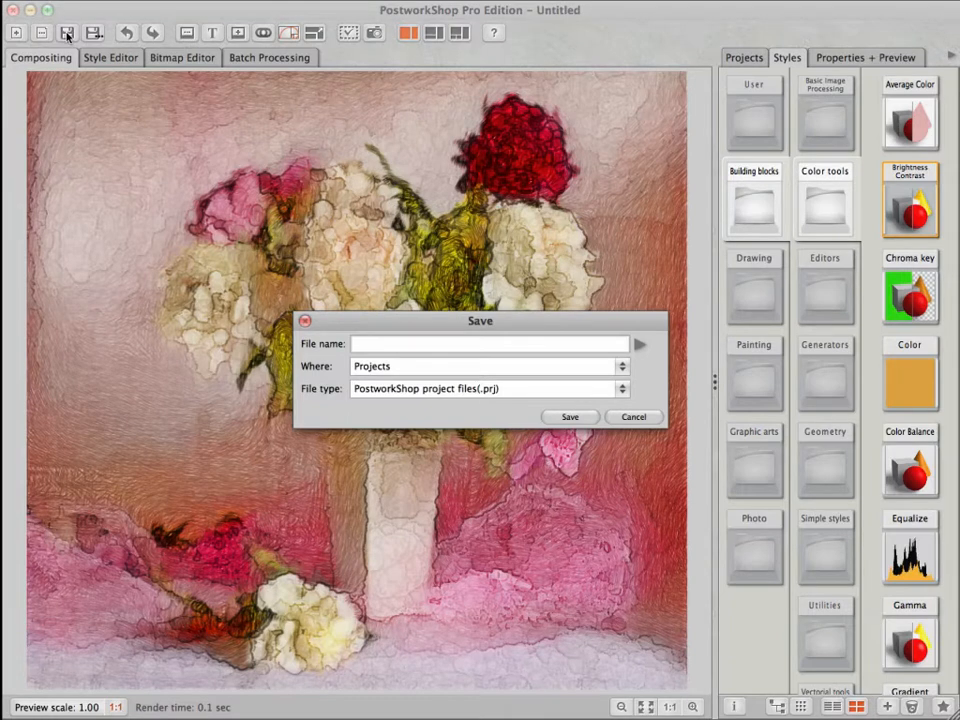
pyautogui.write('floral_001')
pyautogui.click(570, 418)
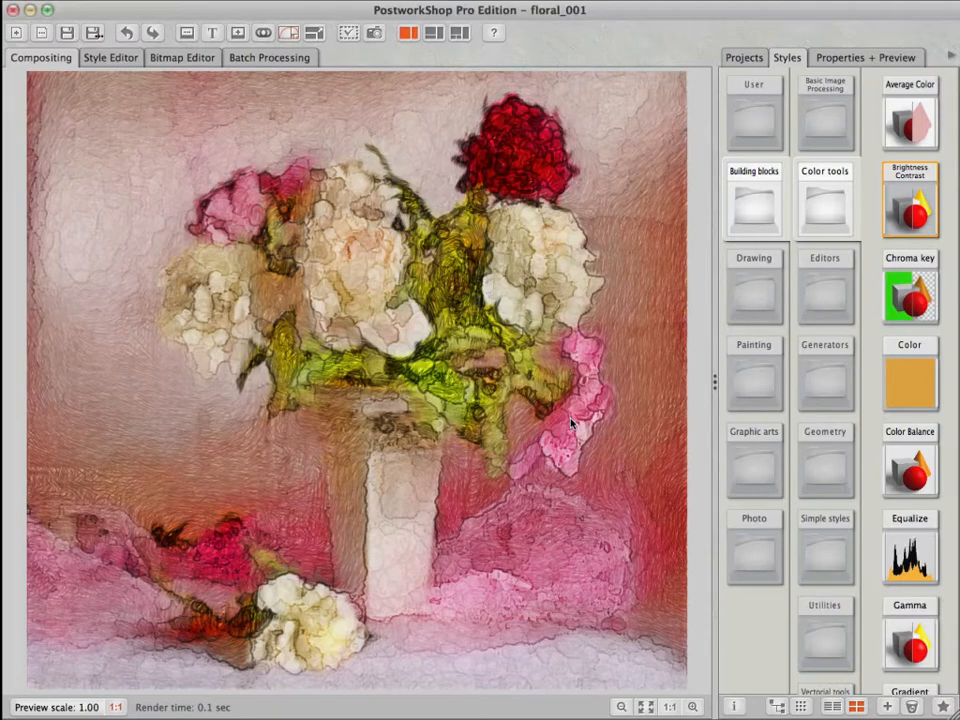
pyautogui.click(744, 60)
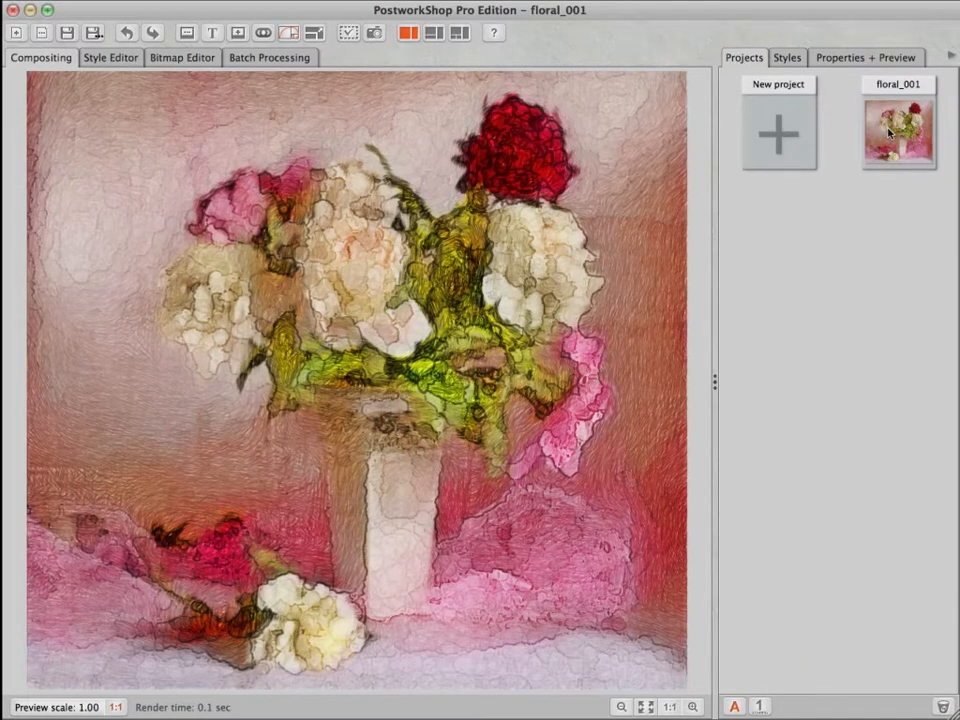
# Save the full size image as the JPEG file floral_001 in Projects at quality 80.
pyautogui.click(68, 34)
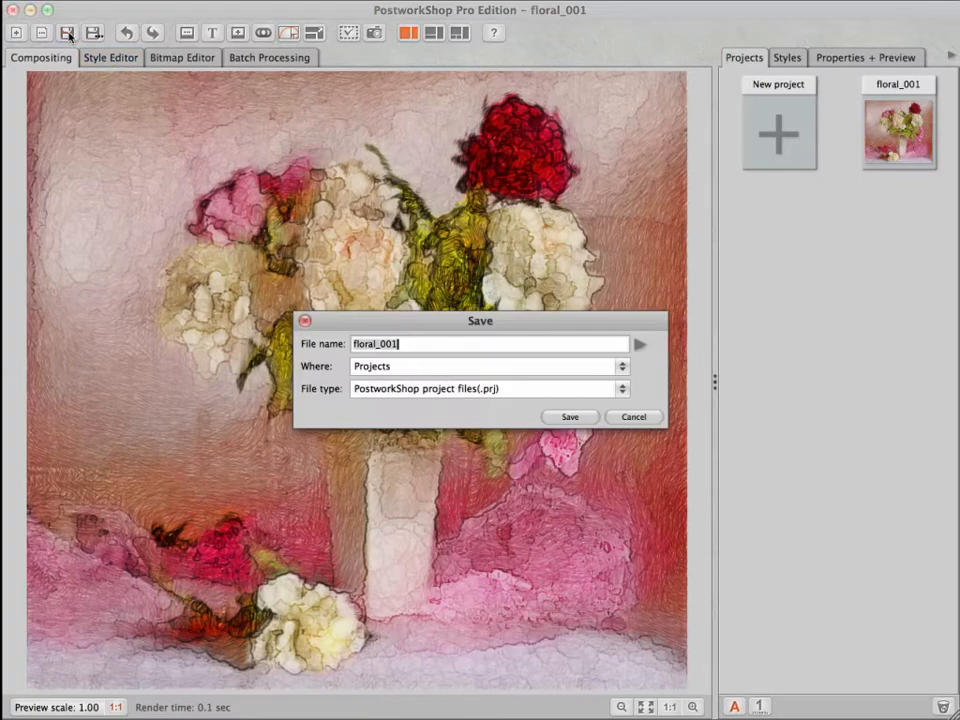
pyautogui.click(622, 391)
pyautogui.click(489, 407)
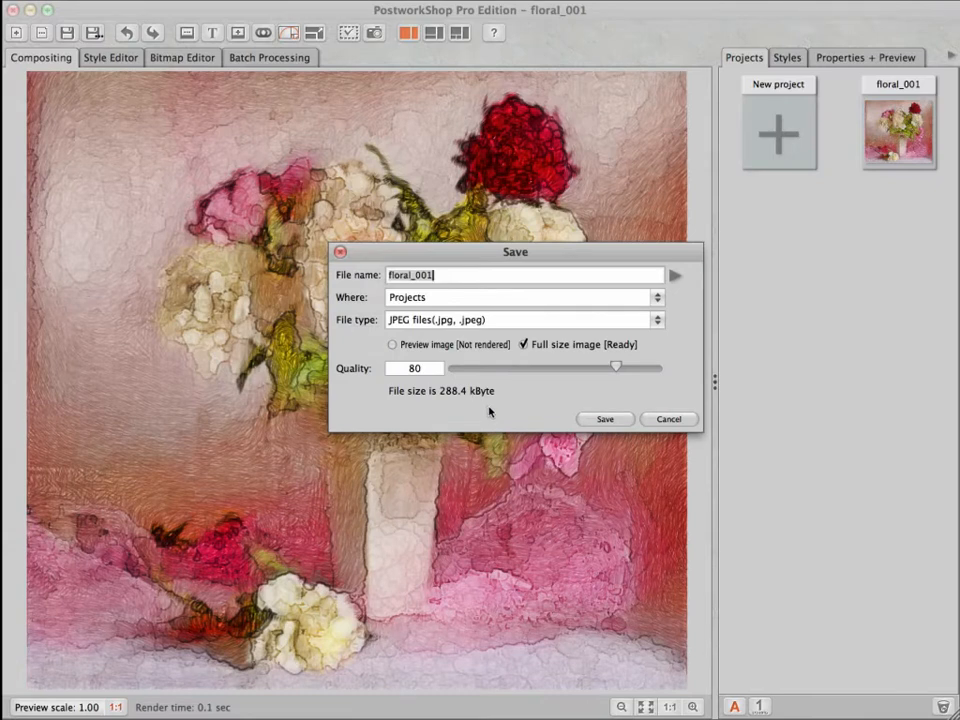
pyautogui.click(605, 419)
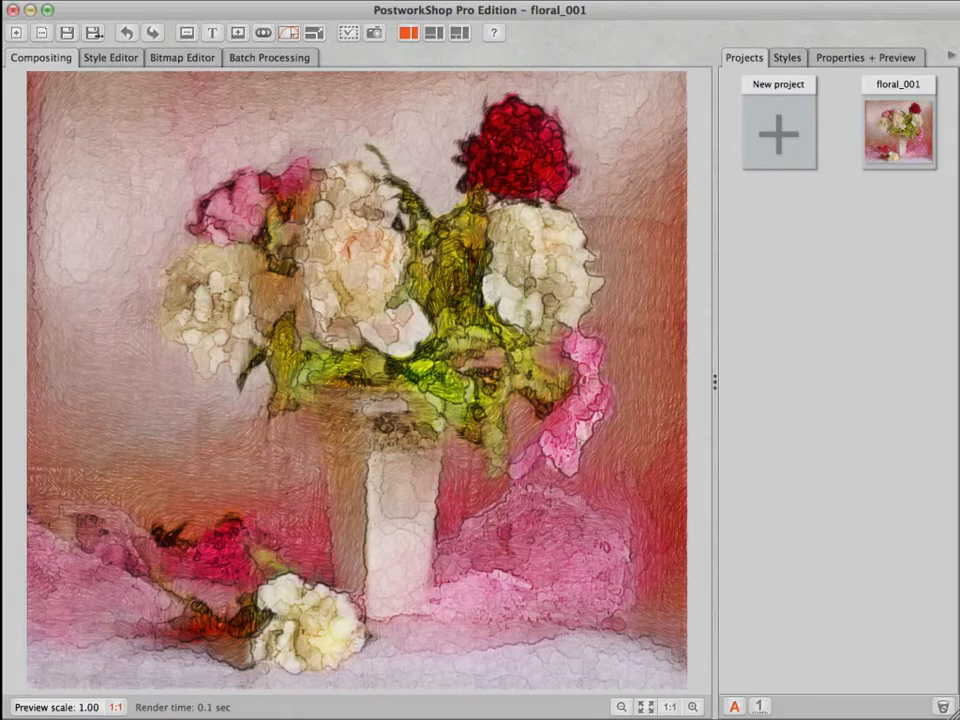
# Save the layer stack as an open style named floralstilllife_001 in the My Styles category and display it in the style library.
pyautogui.press('super+shift+s')
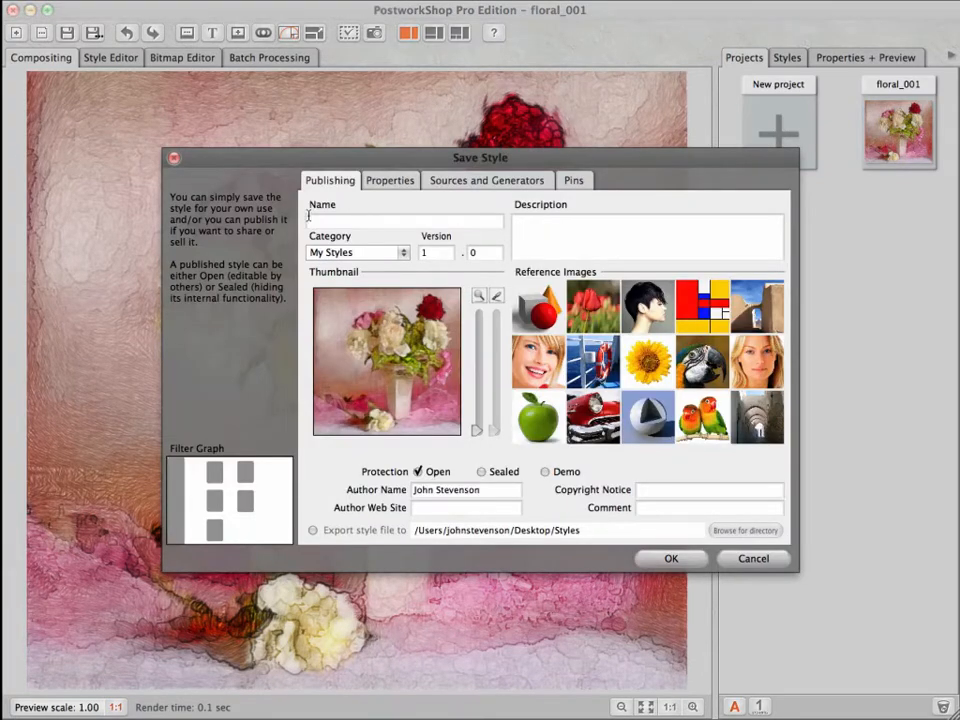
pyautogui.write('floral')
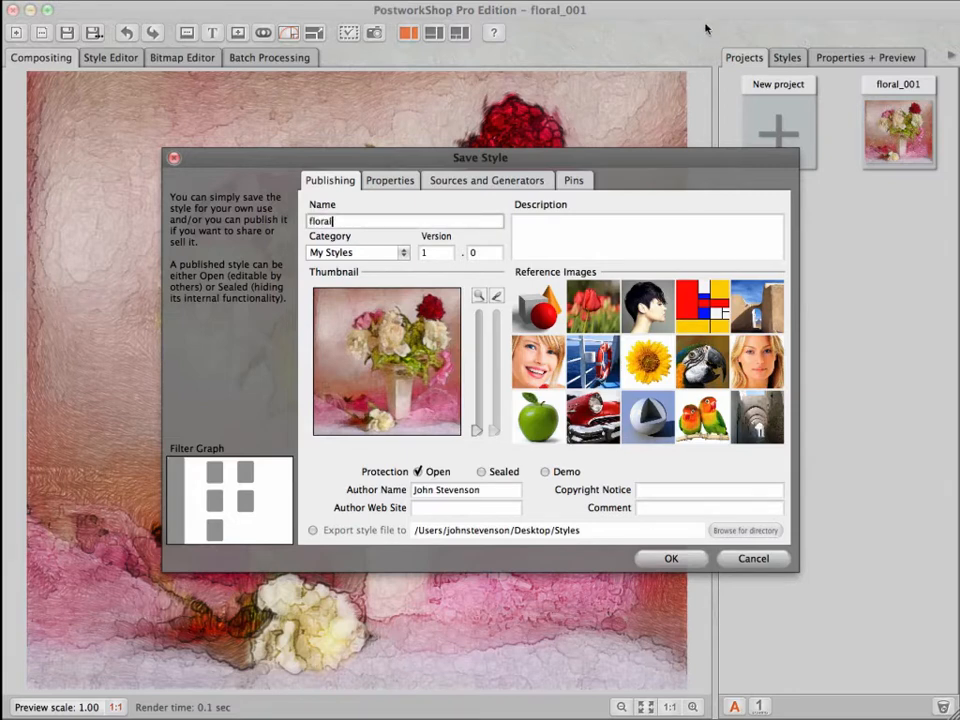
pyautogui.write('stilllife_001')
pyautogui.click(671, 558)
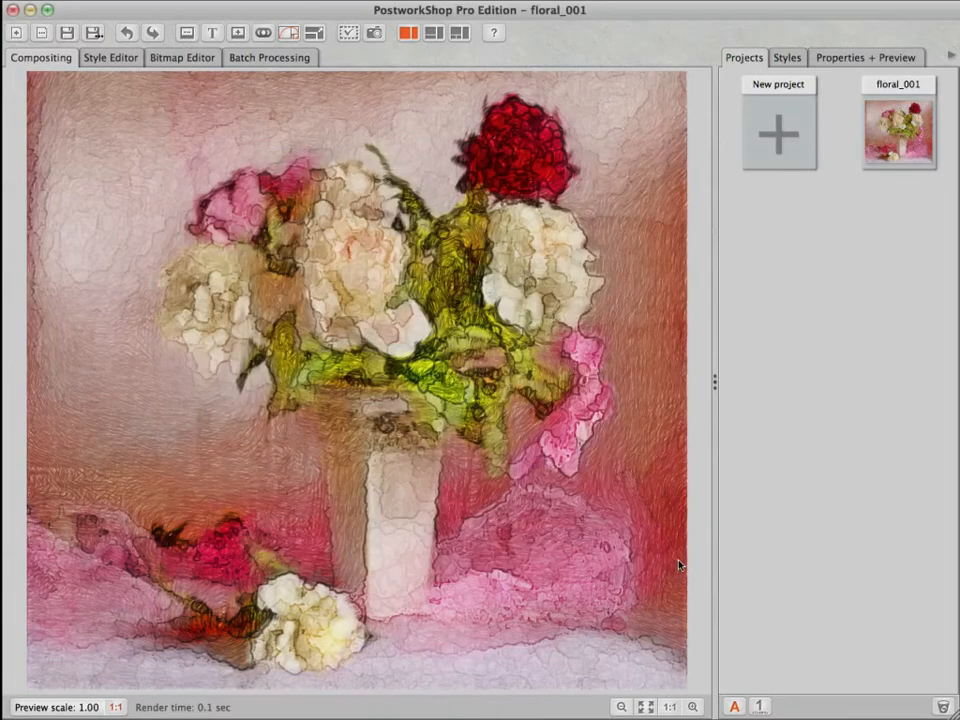
pyautogui.click(795, 61)
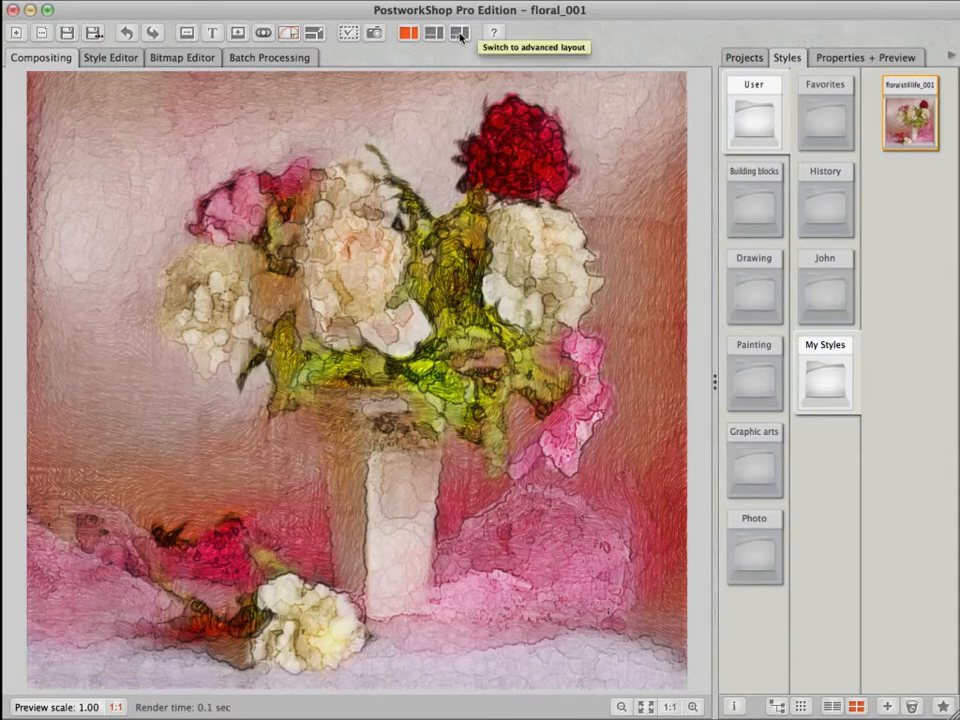
# Switch to the advanced layout, clear the floral image's style layers and apply the saved floralstilllife_001 style to it.
pyautogui.click(460, 37)
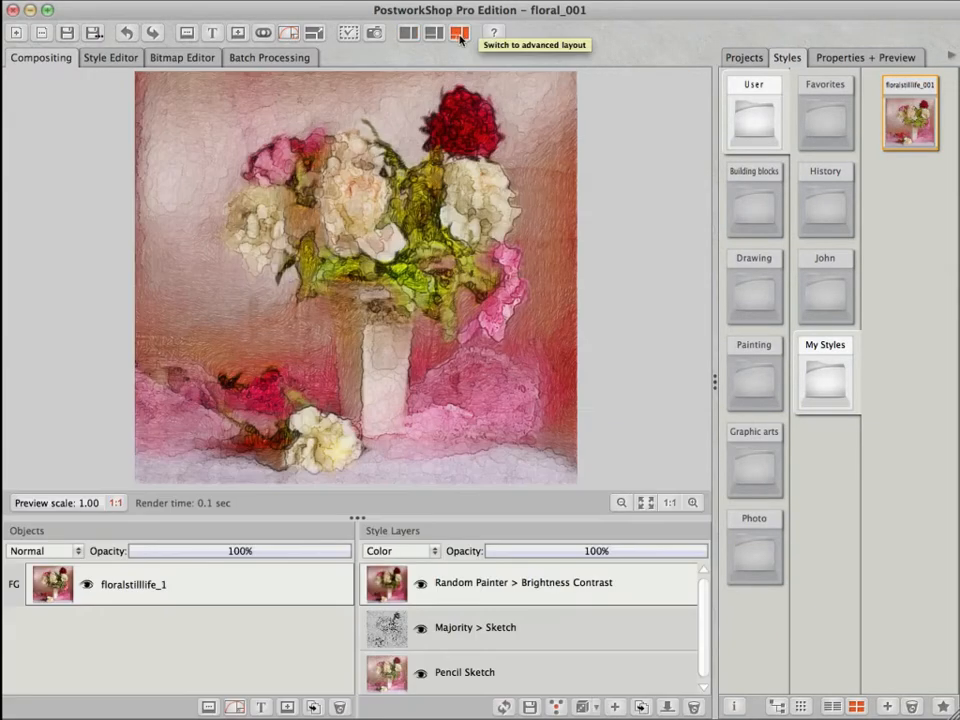
pyautogui.click(695, 708)
pyautogui.click(695, 708)
pyautogui.click(695, 708)
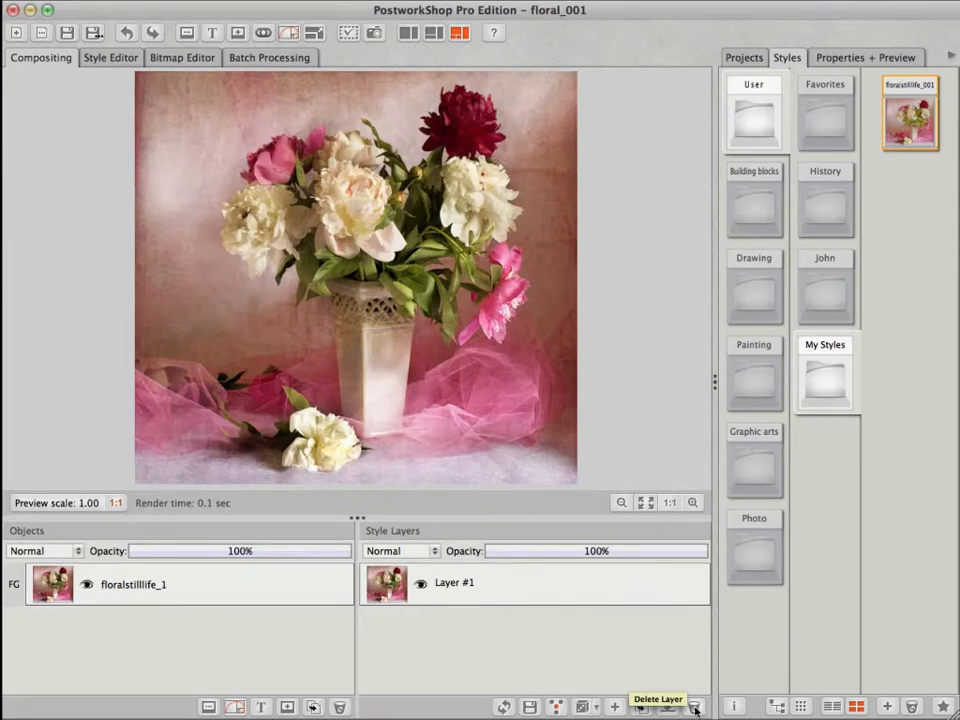
pyautogui.moveTo(910, 112); pyautogui.dragTo(545, 588)
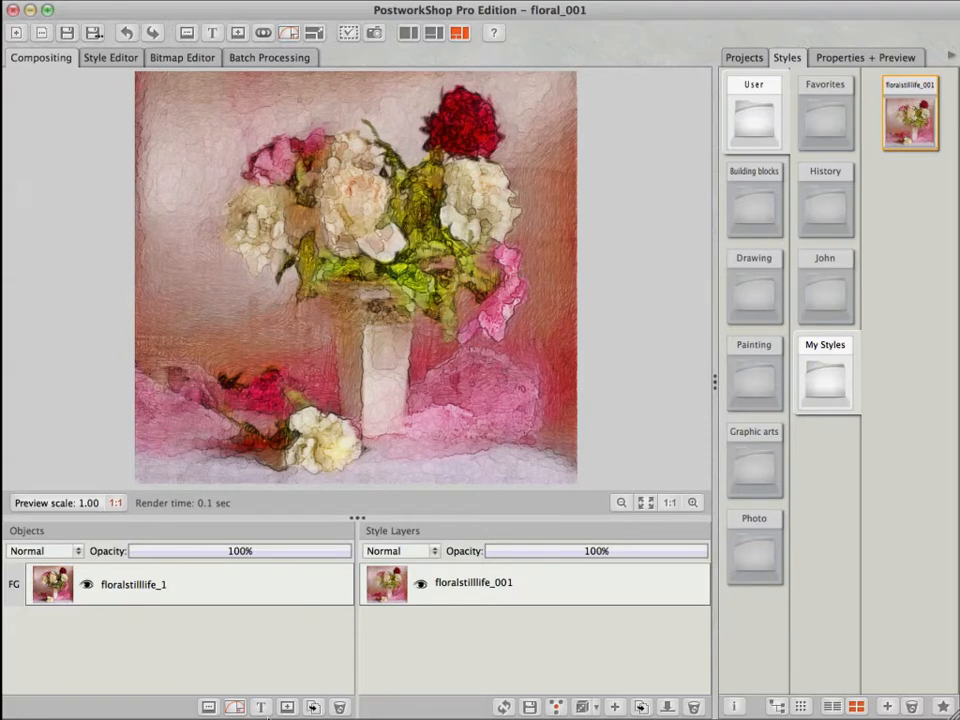
# Delete the floral object and reopen the saved floral_001 project without saving the current changes.
pyautogui.click(339, 706)
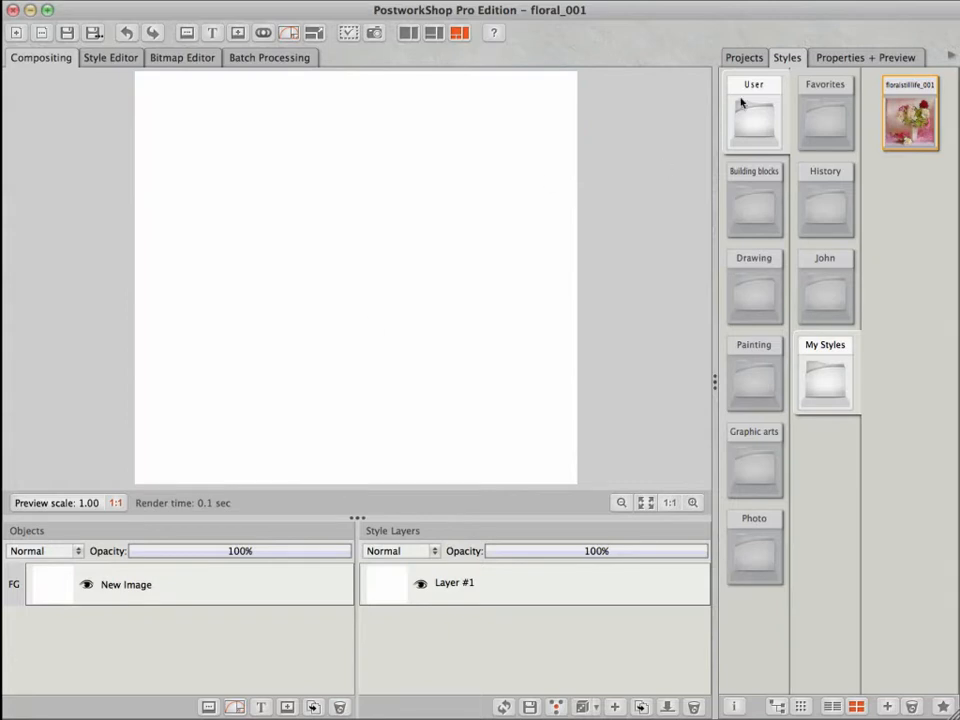
pyautogui.click(738, 58)
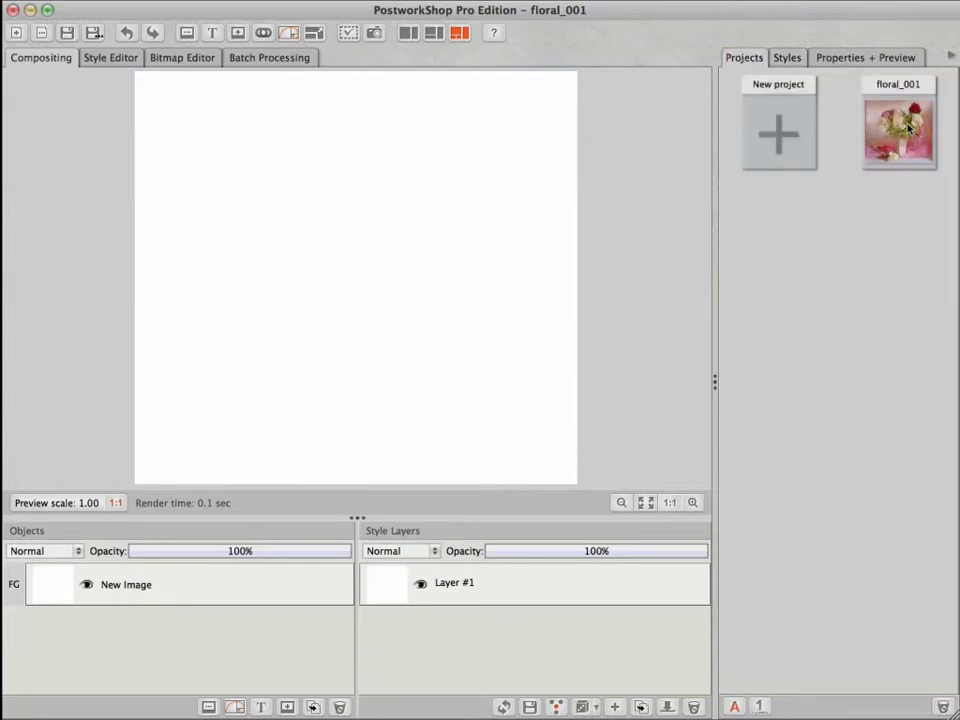
pyautogui.doubleClick(908, 127)
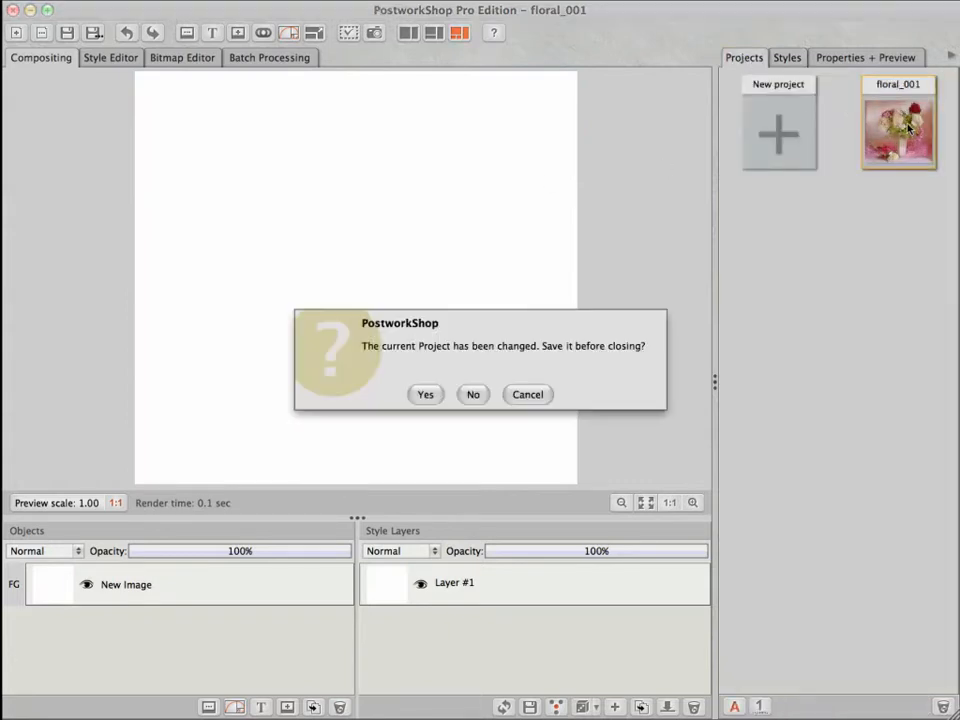
pyautogui.click(469, 395)
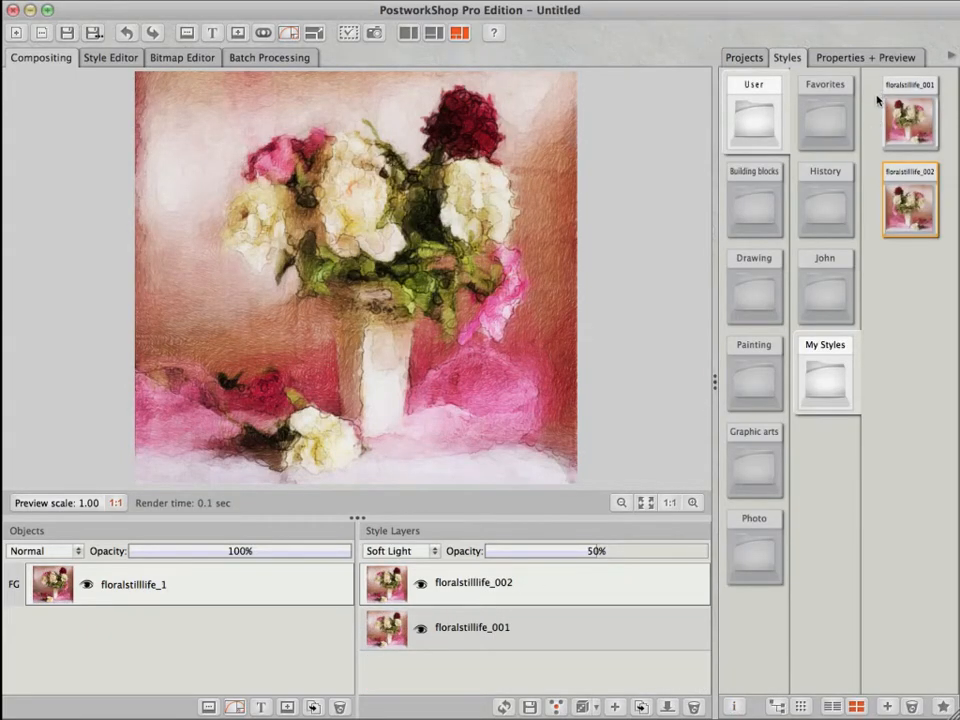
# Review the blending settings of both style layers and replace the floral object with the image disusedcolliery.jpg at 1024 by 768 pixels.
pyautogui.click(517, 636)
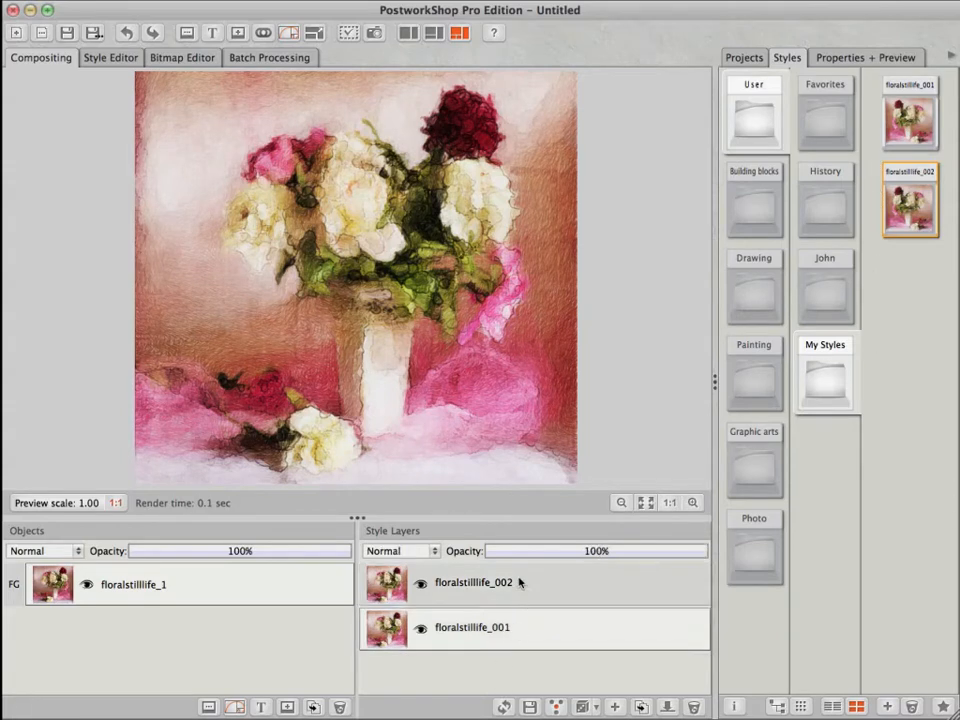
pyautogui.click(517, 584)
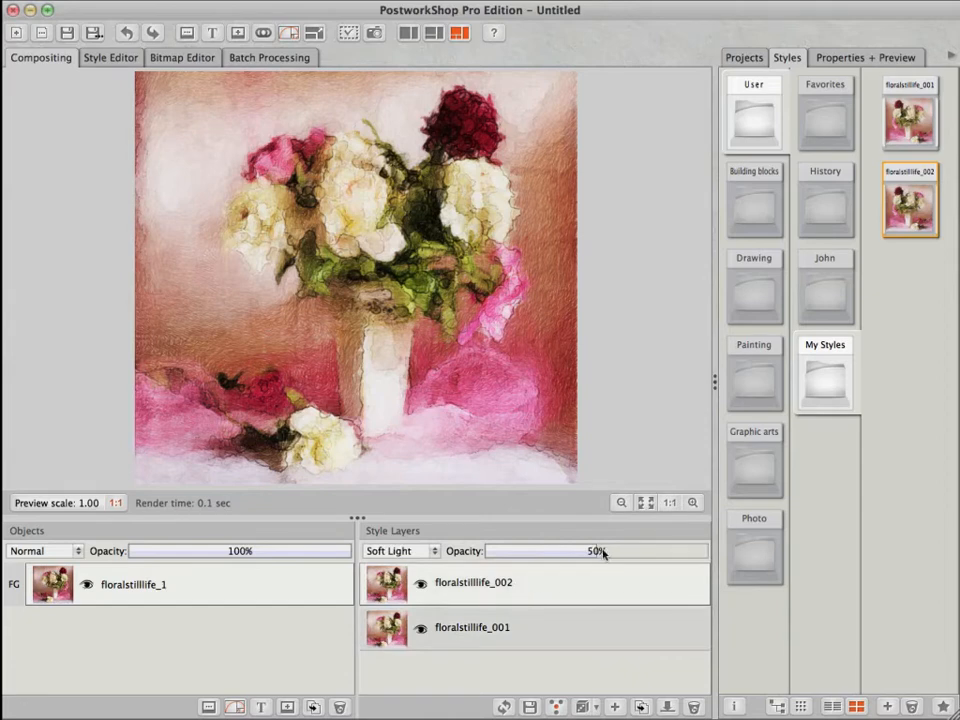
pyautogui.click(341, 708)
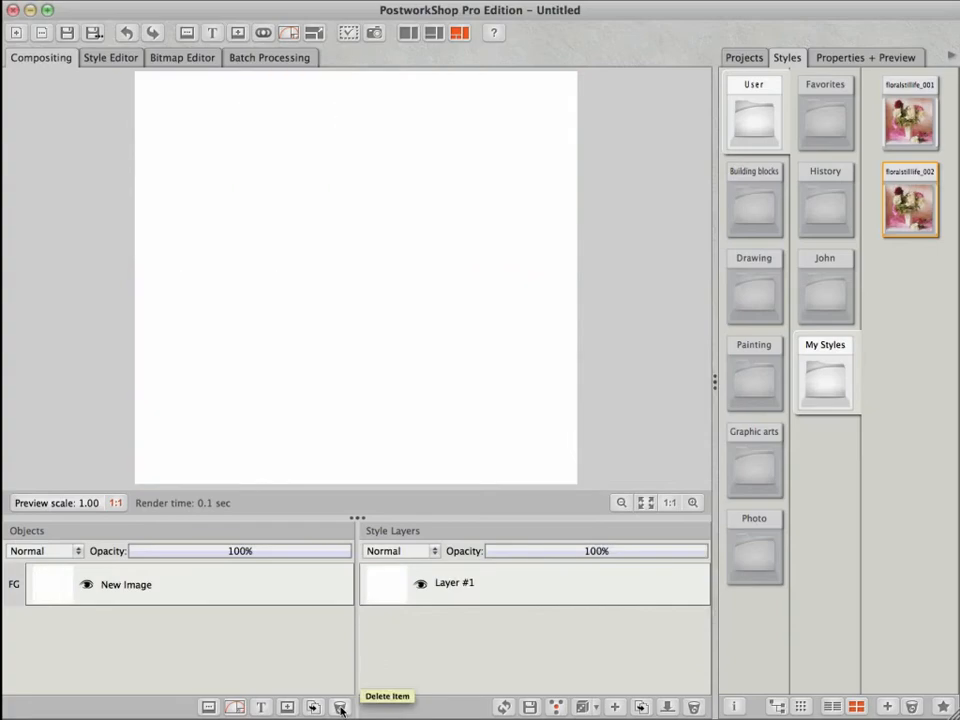
pyautogui.click(235, 707)
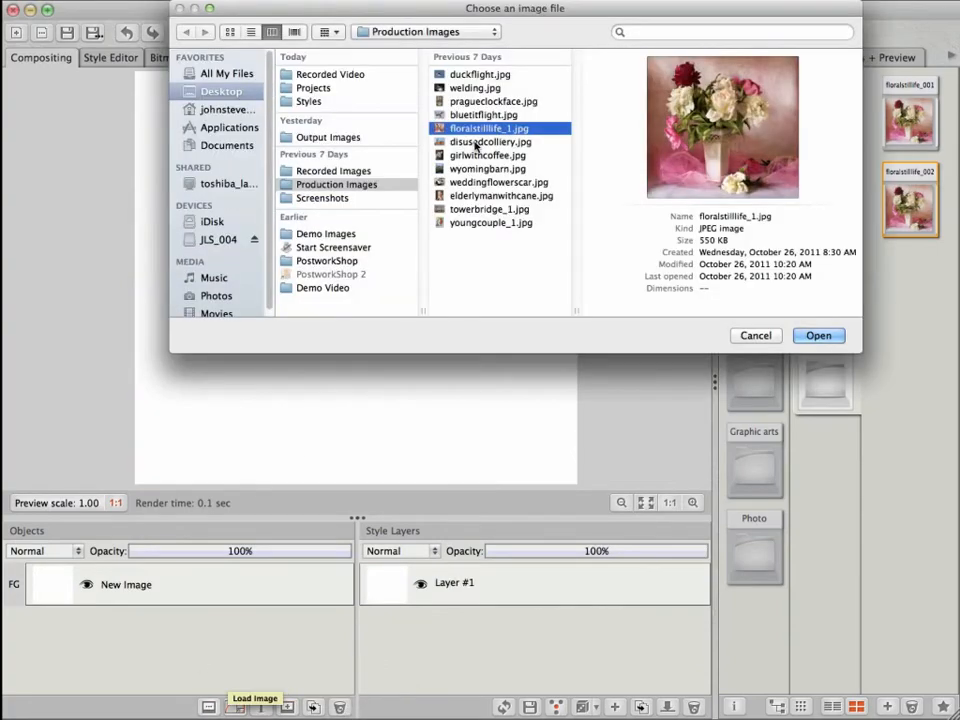
pyautogui.click(484, 142)
pyautogui.click(816, 335)
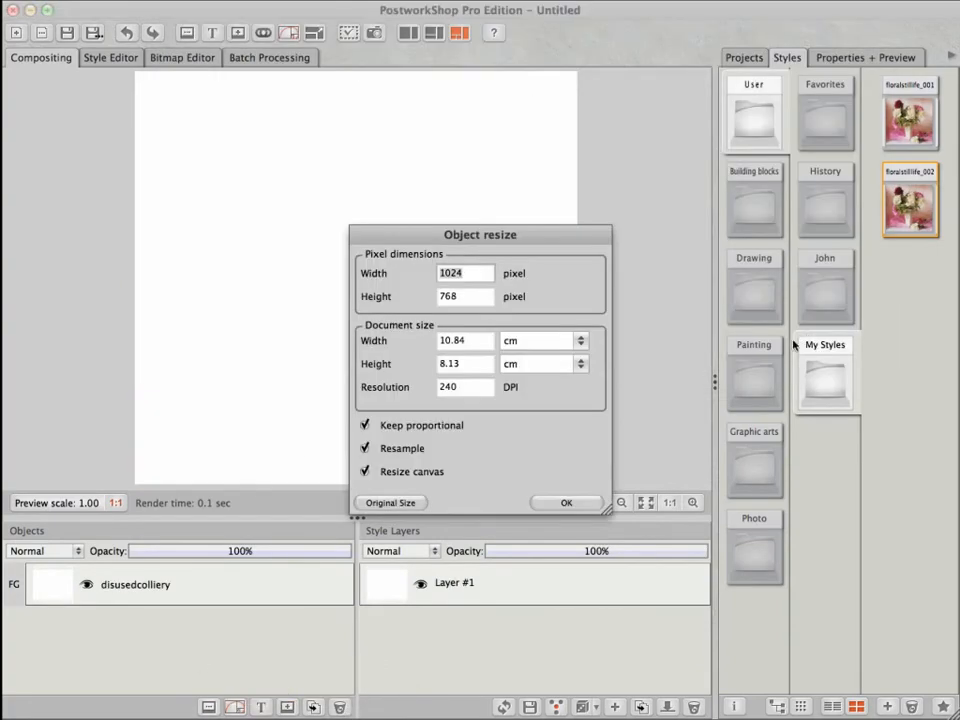
pyautogui.click(566, 502)
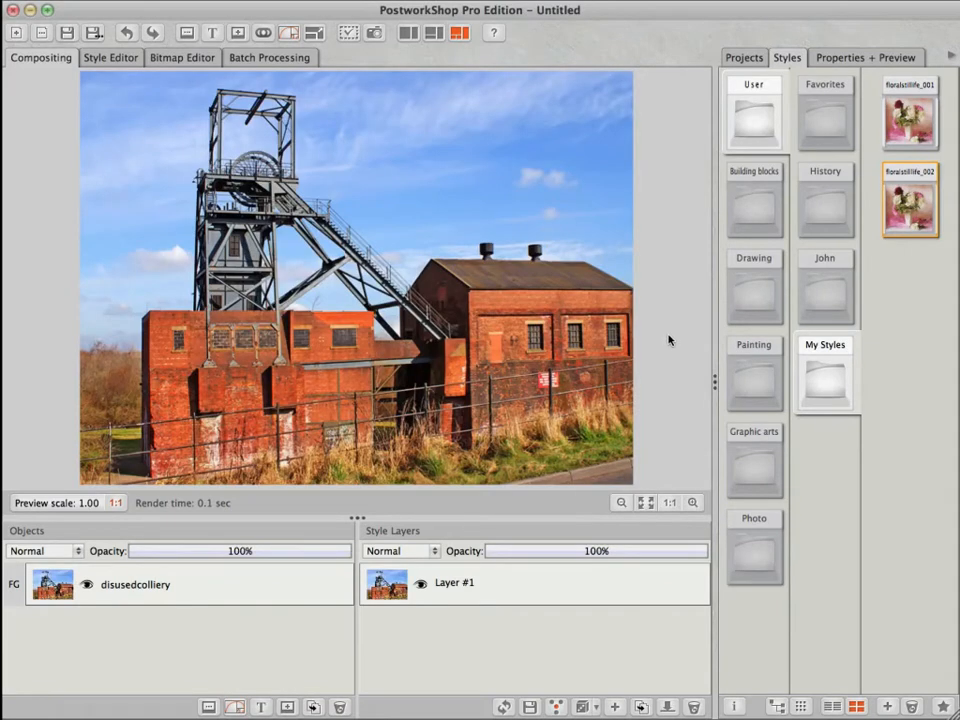
# Apply the saved floralstilllife_001 style to the colliery image and add floralstilllife_002 as a style layer above it.
pyautogui.moveTo(896, 122); pyautogui.dragTo(527, 586)
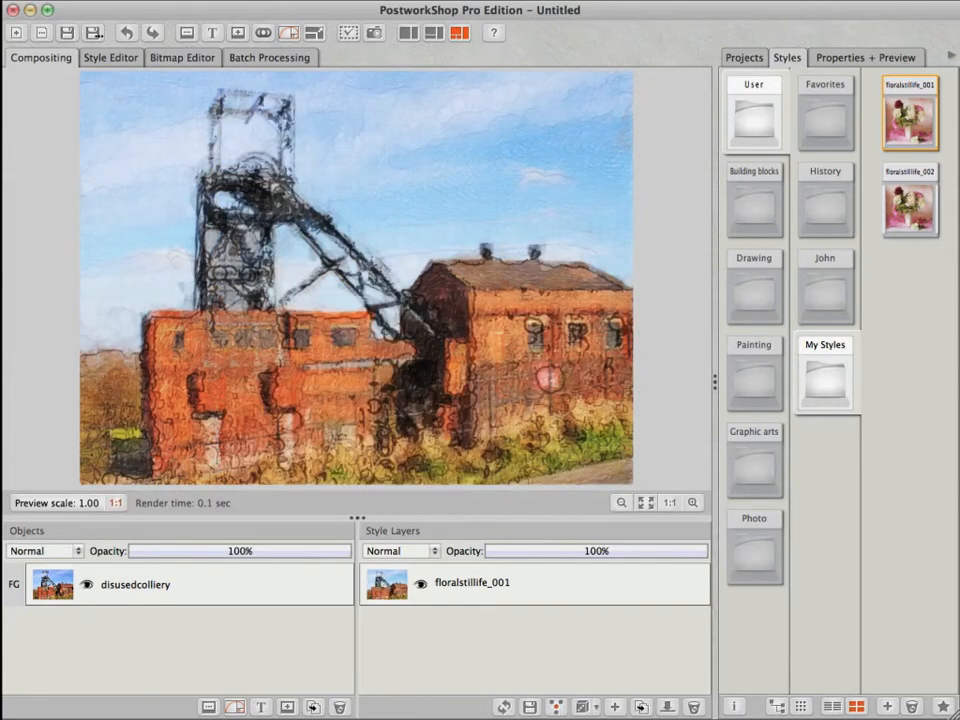
pyautogui.moveTo(910, 205); pyautogui.dragTo(517, 571)
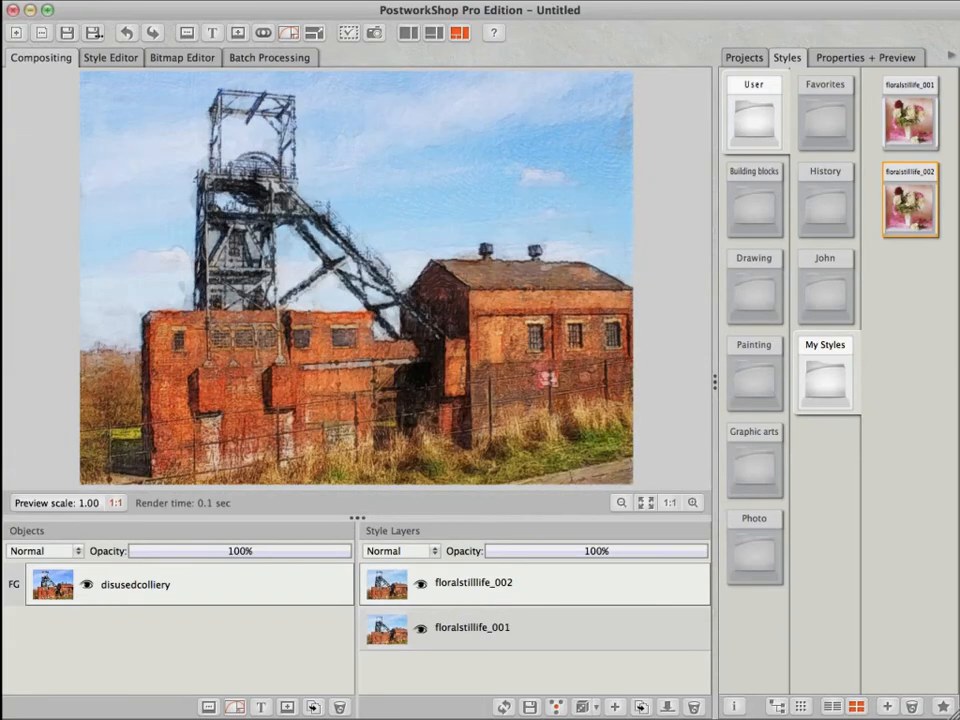
# Set the floralstilllife_002 layer's opacity to 51%, try Soft Light blending and change the blending mode to Luminosity.
pyautogui.click(597, 551)
pyautogui.click(437, 551)
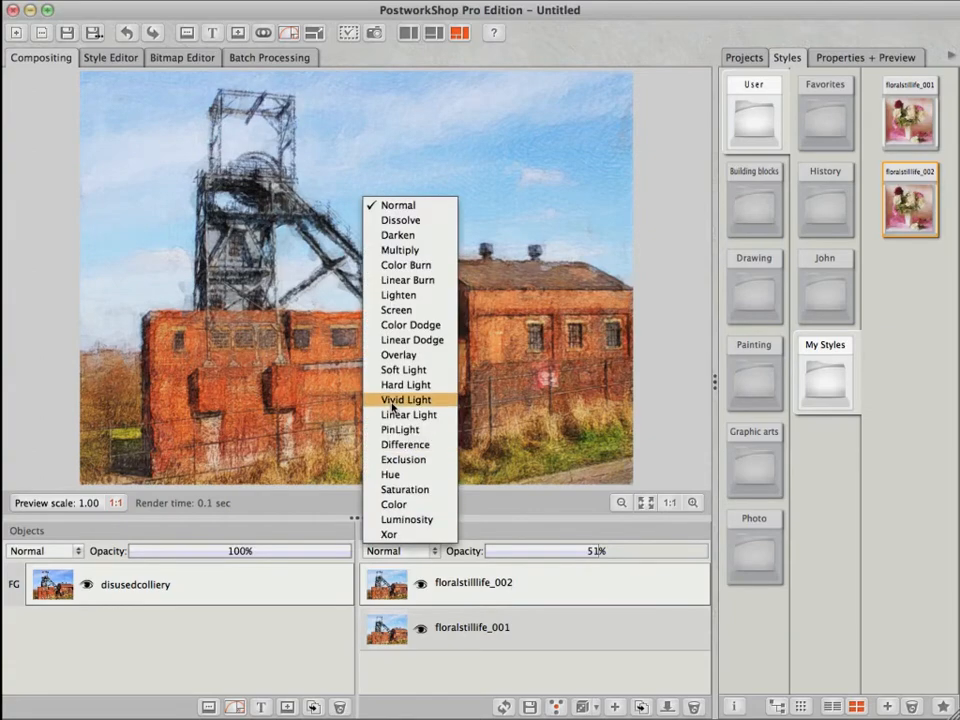
pyautogui.click(398, 369)
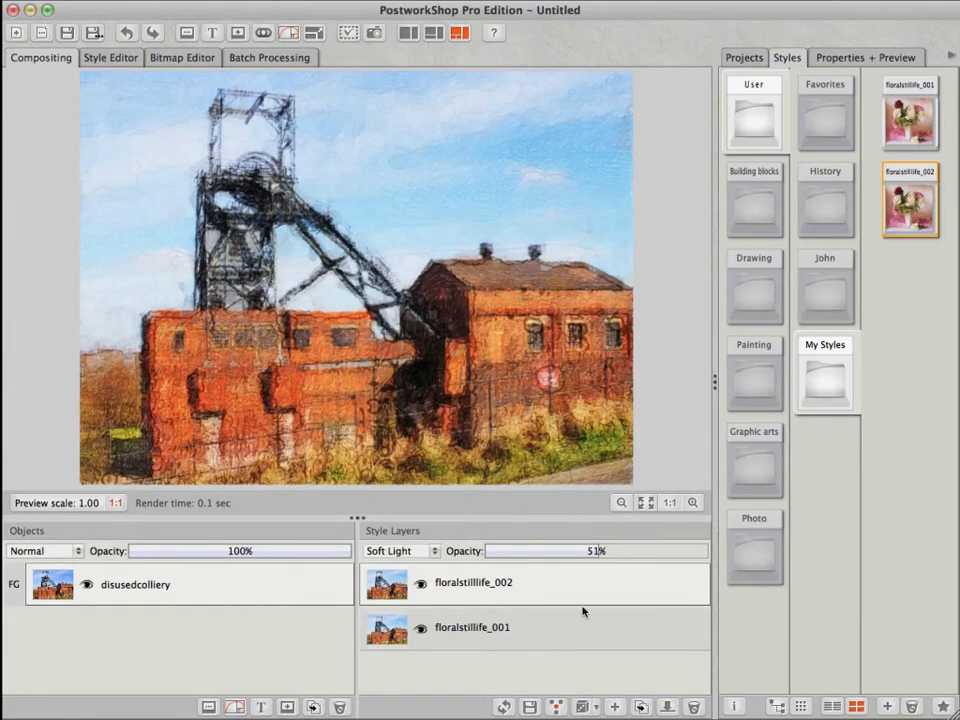
pyautogui.click(432, 551)
pyautogui.click(407, 519)
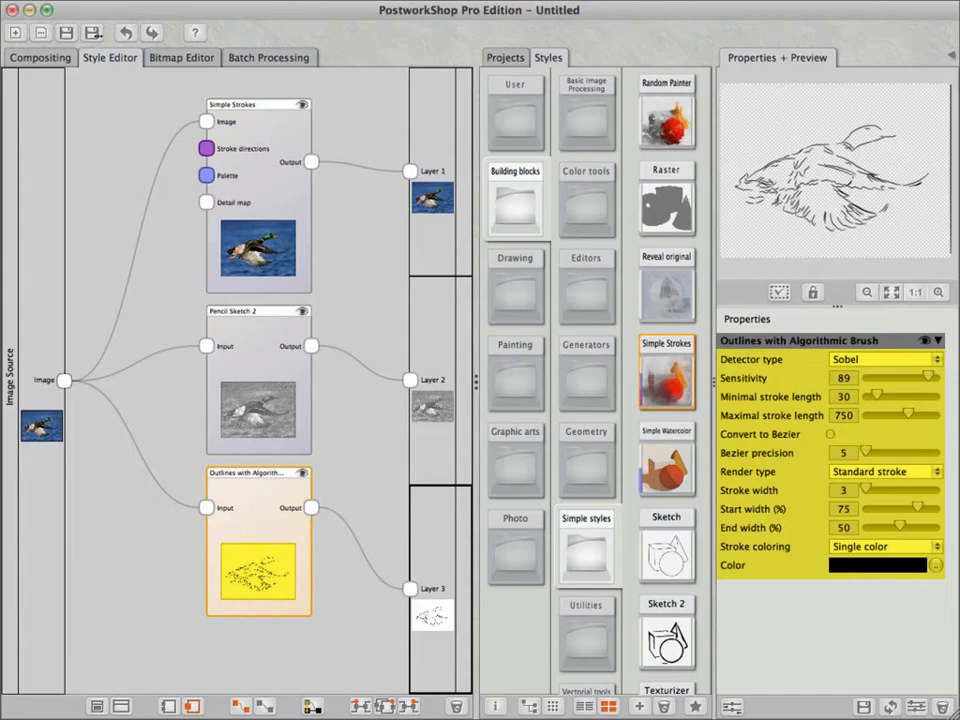
# Examine the properties of the Pencil Sketch 2 and Simple Strokes nodes and of Layer 1 in the duck image's style.
pyautogui.click(258, 380)
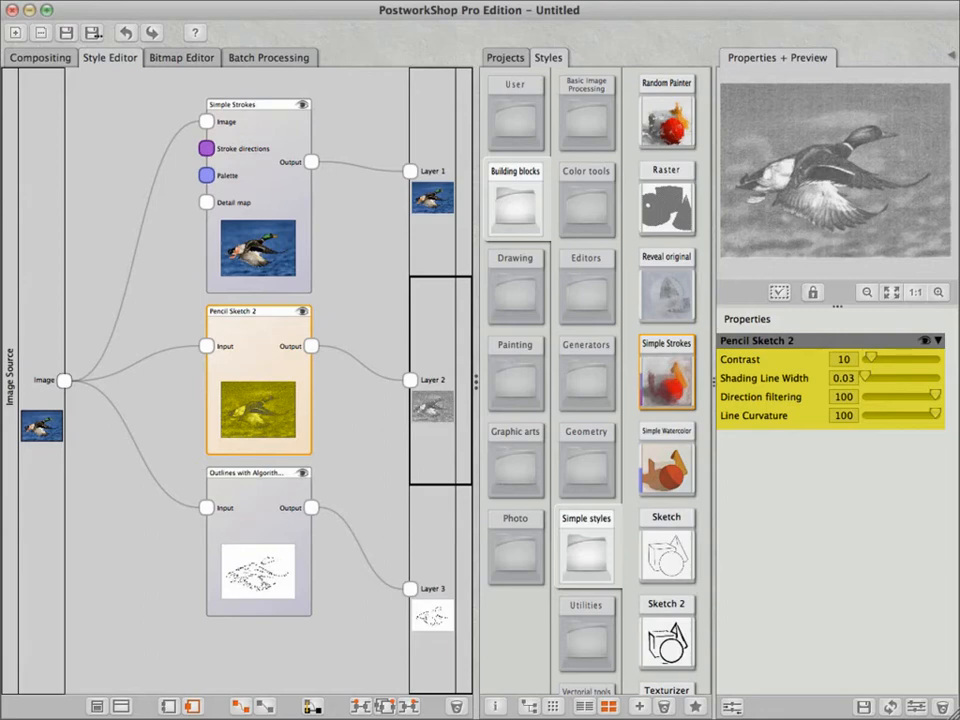
pyautogui.click(258, 200)
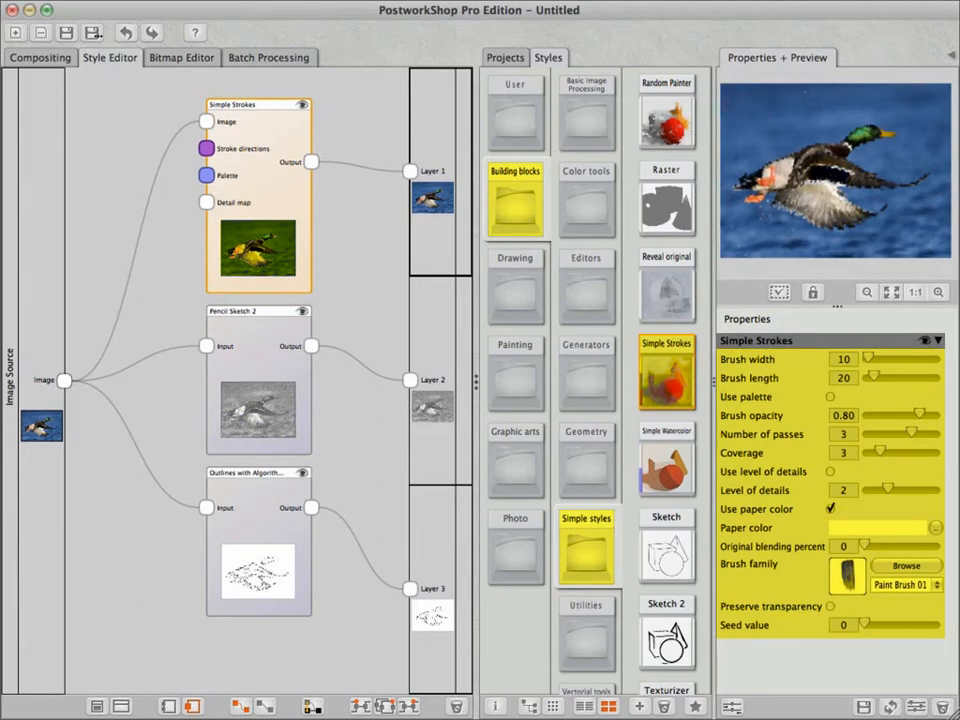
pyautogui.click(434, 172)
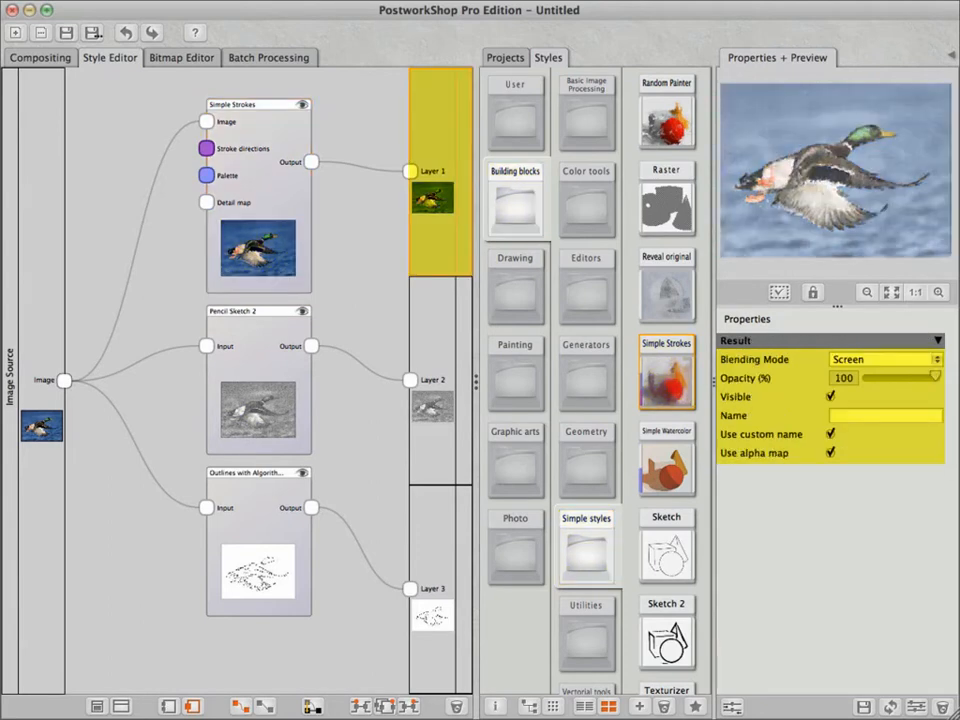